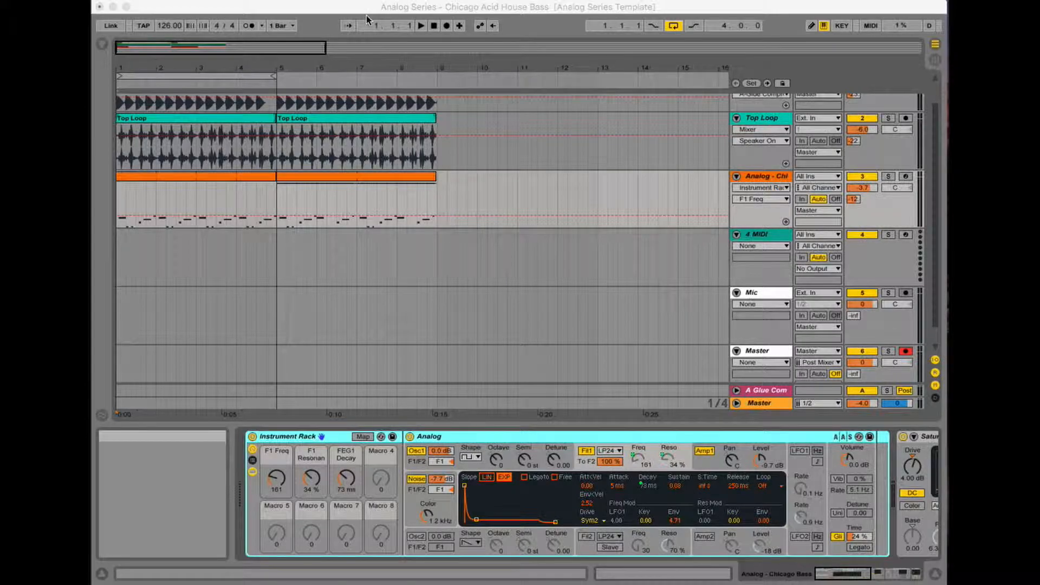
# - Play back the finished bass arrangement and switch off the arrangement loop
pyautogui.click(433, 30)
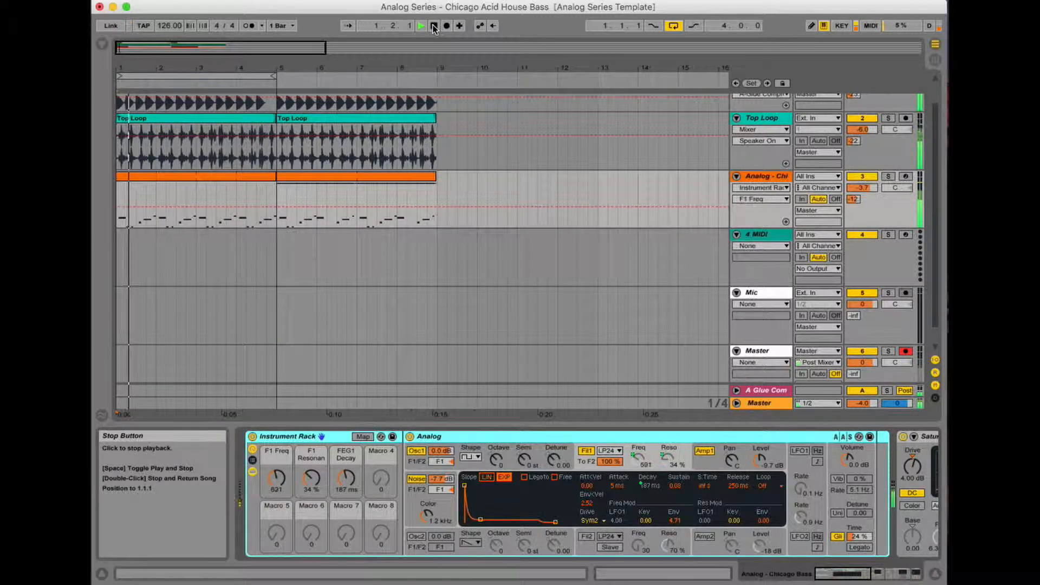
pyautogui.click(674, 25)
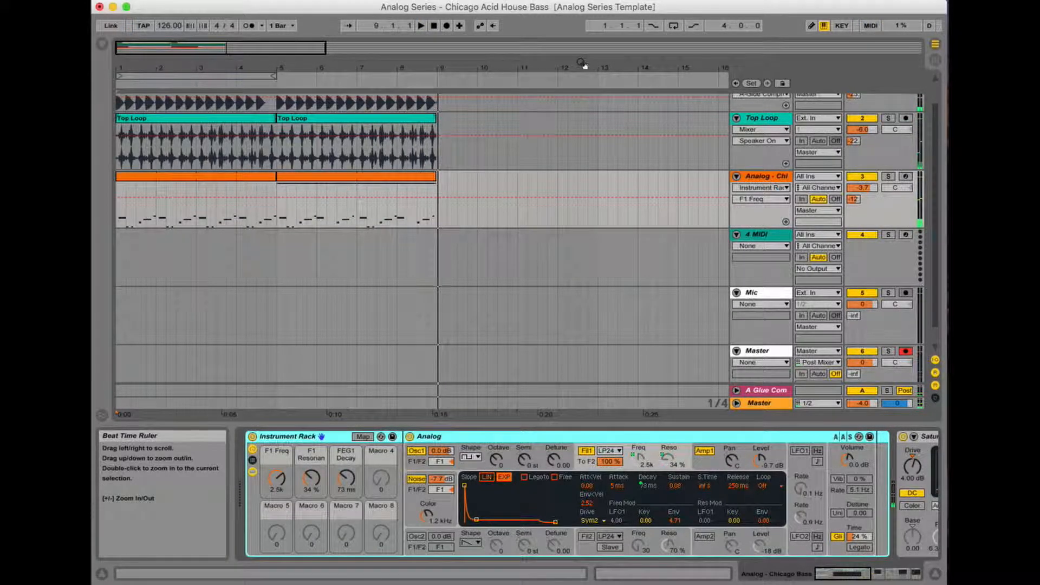
# - Duplicate the Analog Chicago bass track and deactivate the original on track 3
pyautogui.rightClick(766, 179)
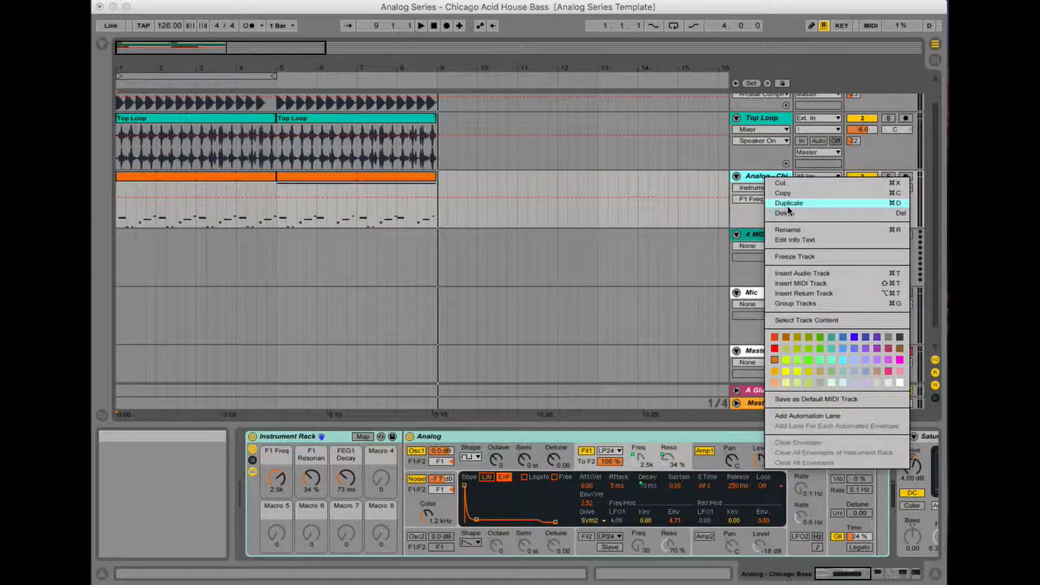
pyautogui.click(788, 204)
pyautogui.click(863, 179)
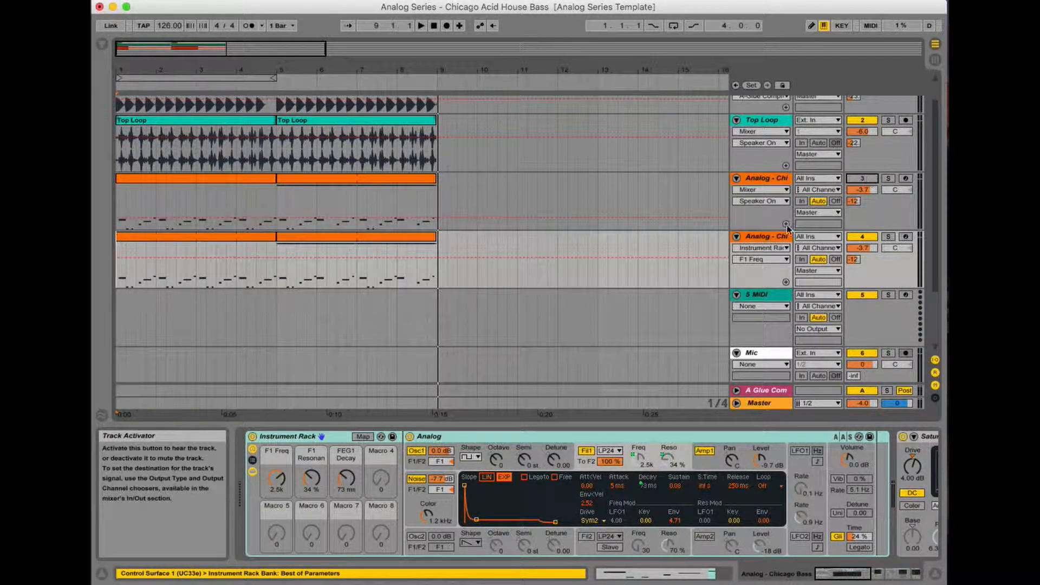
# - Switch off the Erosion, Glue Compressor and Saturator effects on the duplicated bass track
pyautogui.moveTo(859, 572); pyautogui.dragTo(921, 577)
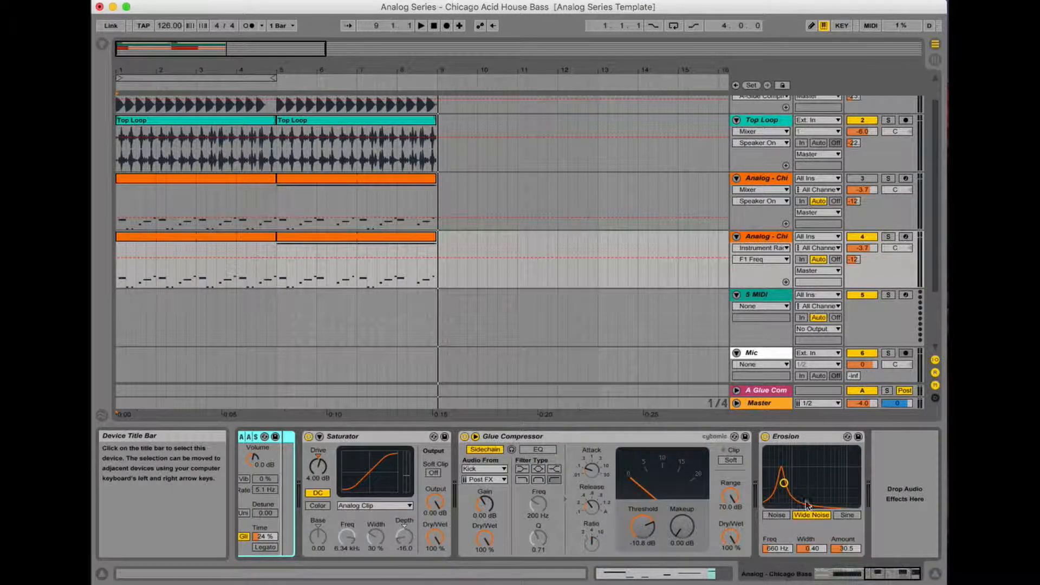
pyautogui.click(766, 437)
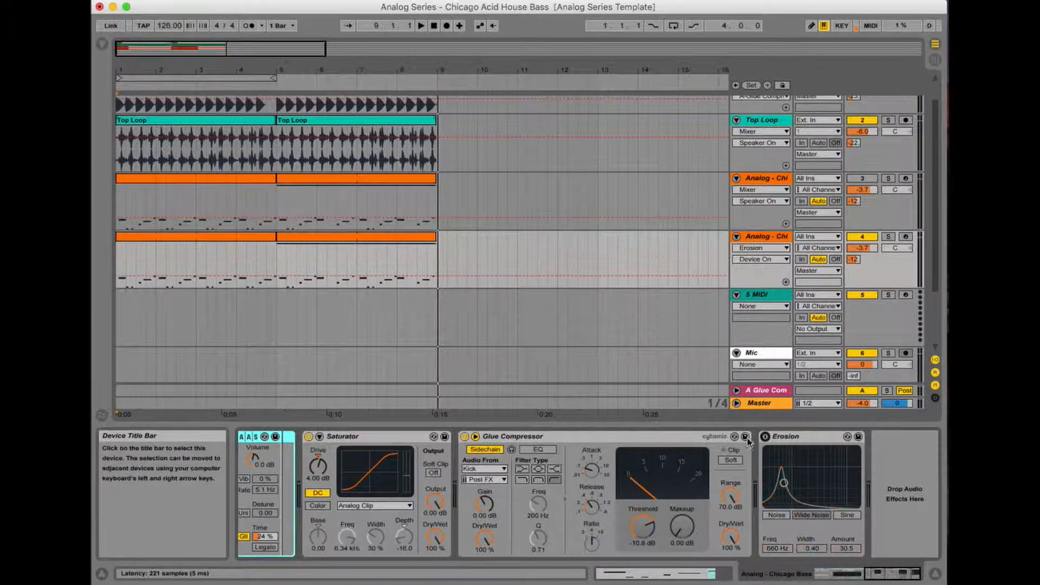
pyautogui.click(465, 438)
pyautogui.click(309, 436)
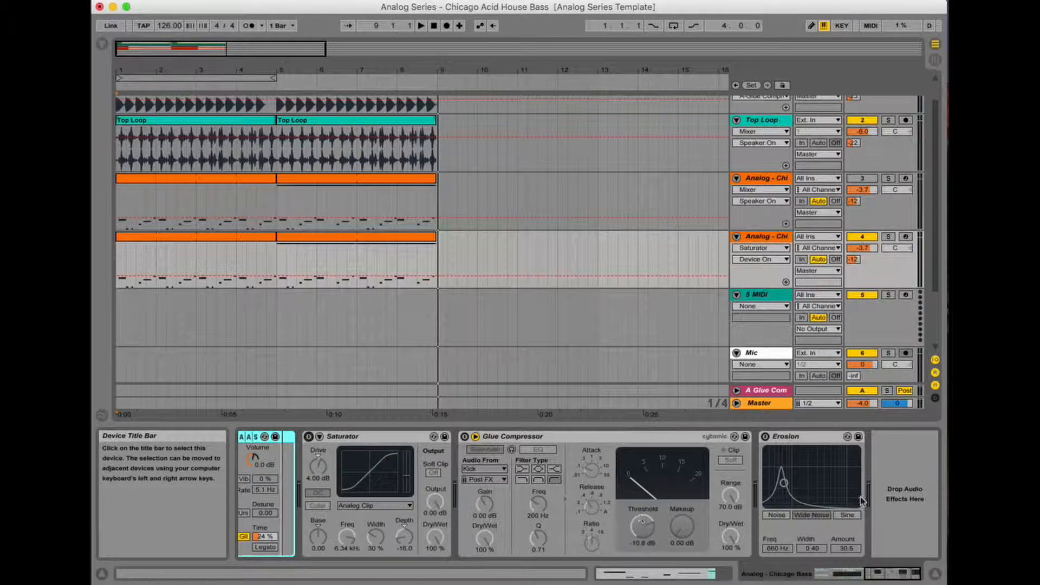
# - Replace the Instrument Rack on the duplicated bass track with a fresh default Analog instrument
pyautogui.moveTo(911, 569); pyautogui.dragTo(794, 566)
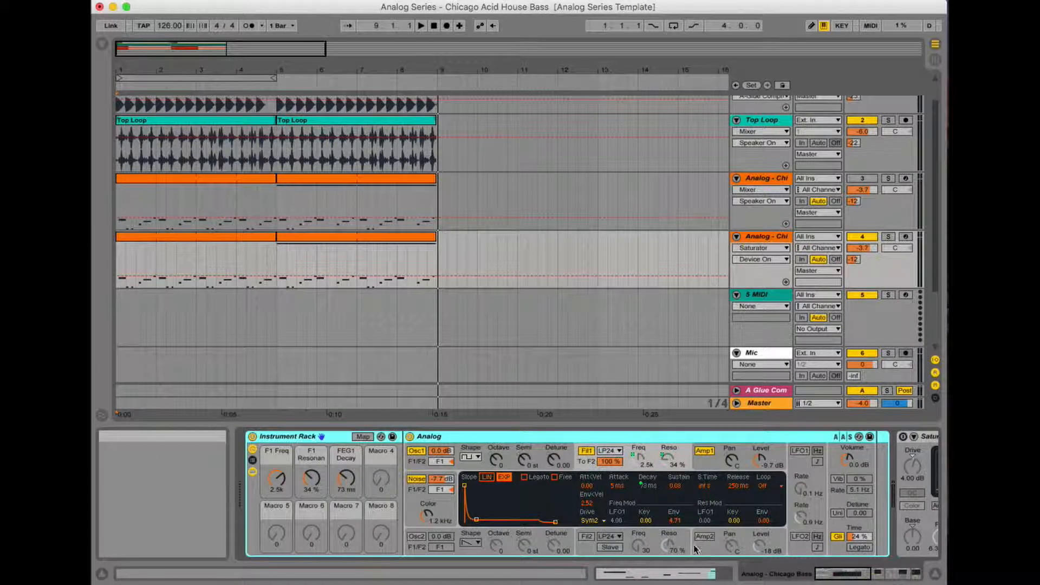
pyautogui.click(632, 440)
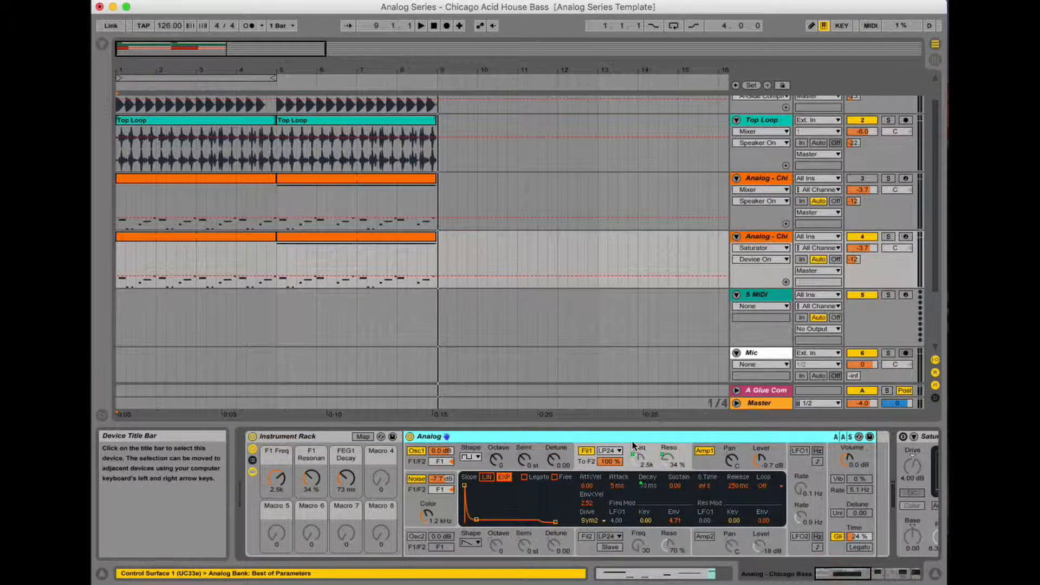
pyautogui.press('Delete')
pyautogui.press('Delete')
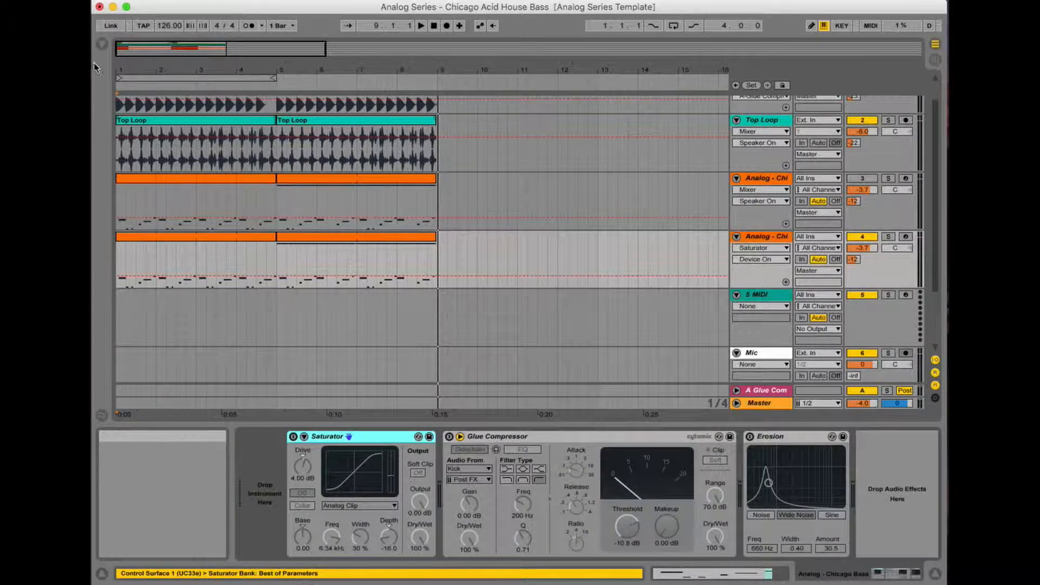
pyautogui.click(100, 50)
pyautogui.moveTo(209, 79); pyautogui.dragTo(262, 509)
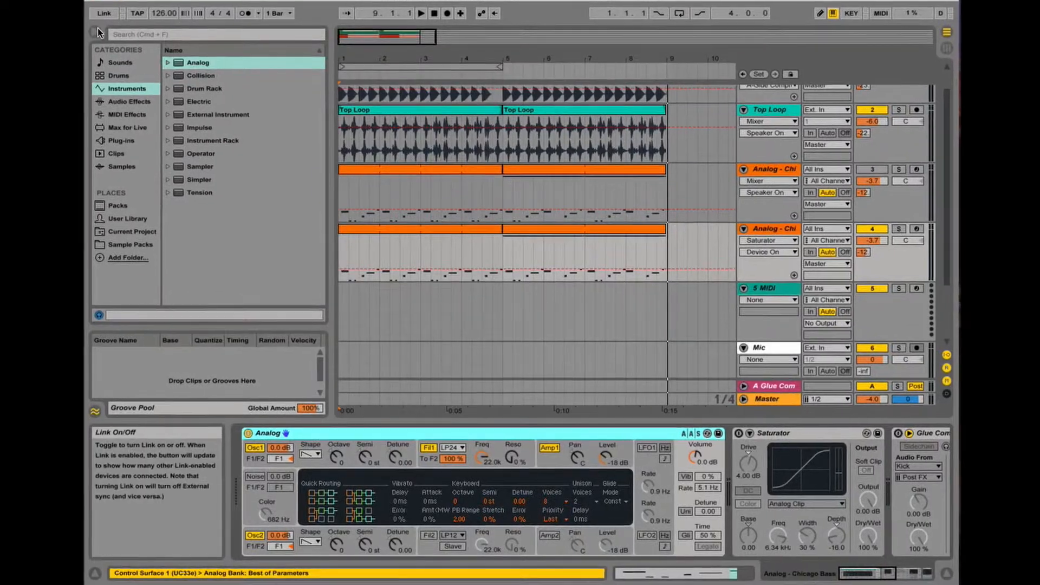
pyautogui.click(102, 45)
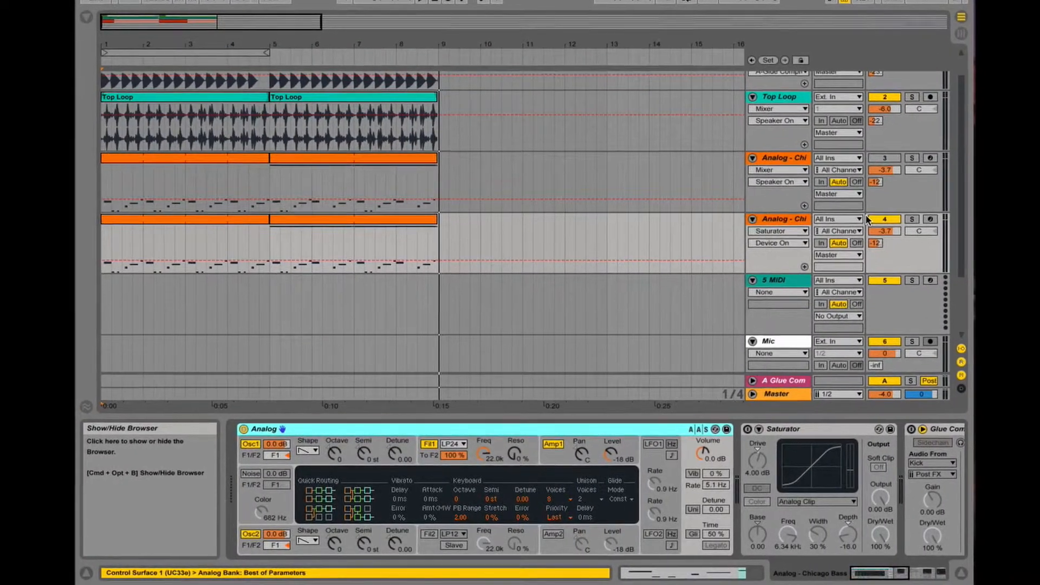
# - Solo the duplicated bass track and set Analog's Amp 1 level to -8.6 dB
pyautogui.click(927, 210)
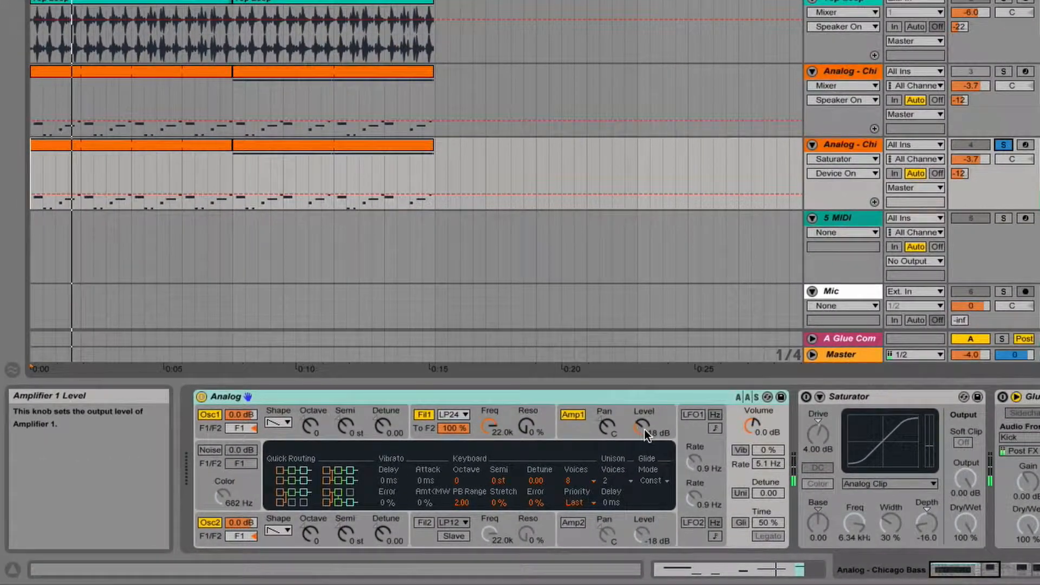
pyautogui.click(640, 433)
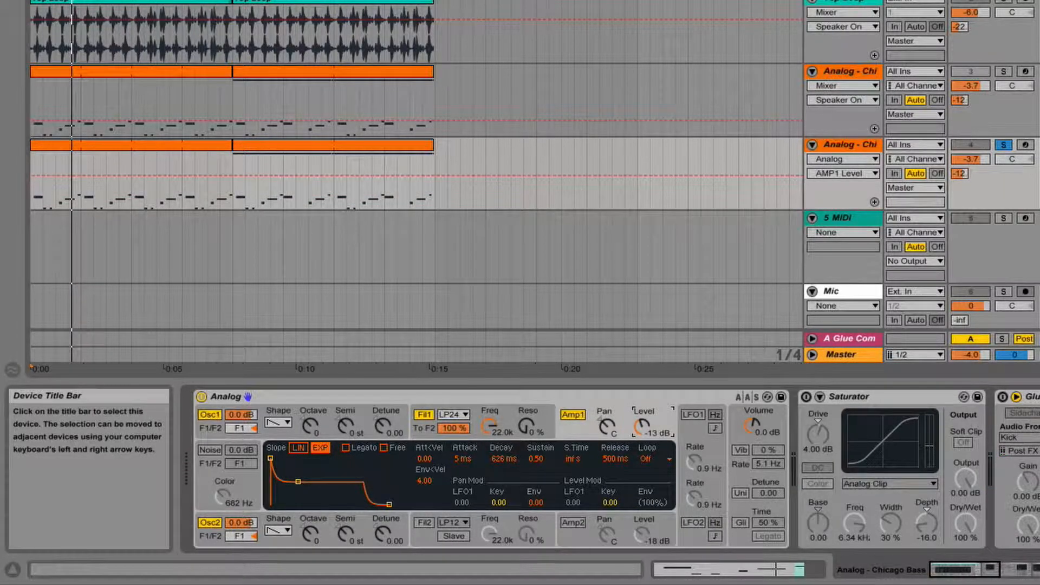
pyautogui.moveTo(642, 427); pyautogui.dragTo(643, 425)
pyautogui.press('space')
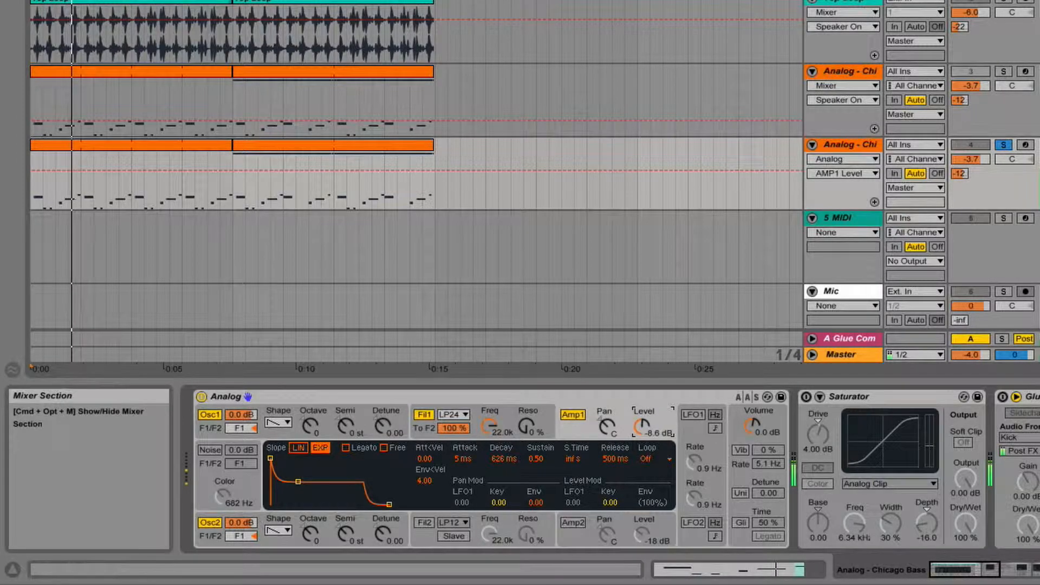
# - Loop the first four bars of the arrangement and set Analog's keyboard voices to Mono
pyautogui.click(33, 1)
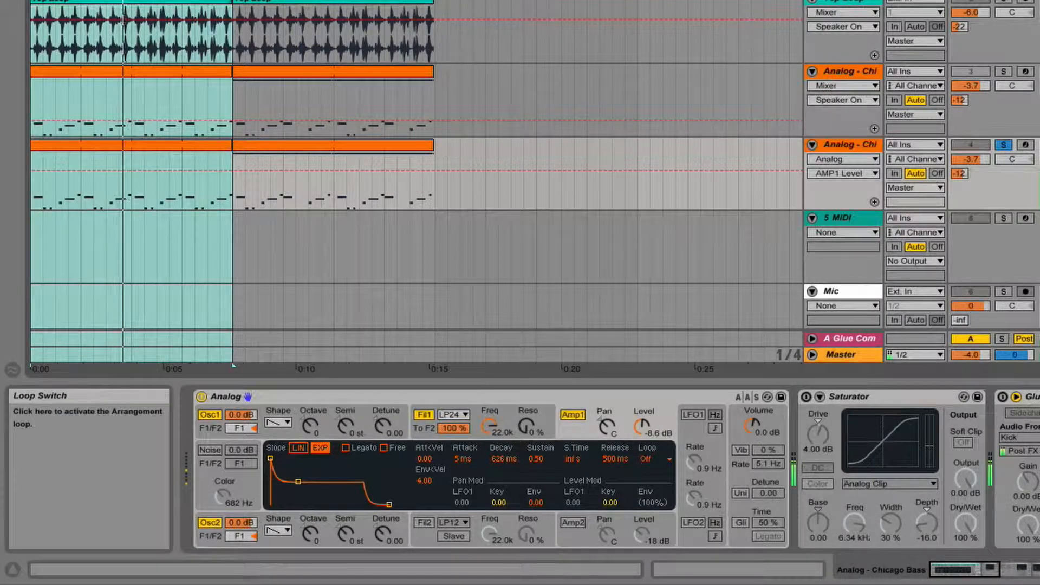
pyautogui.click(744, 433)
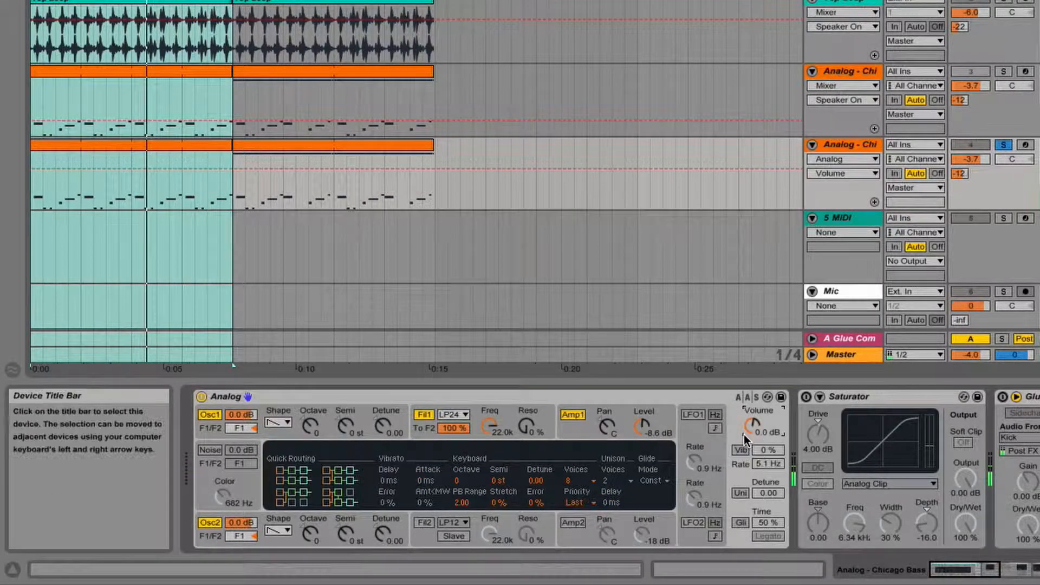
pyautogui.click(586, 480)
pyautogui.click(583, 476)
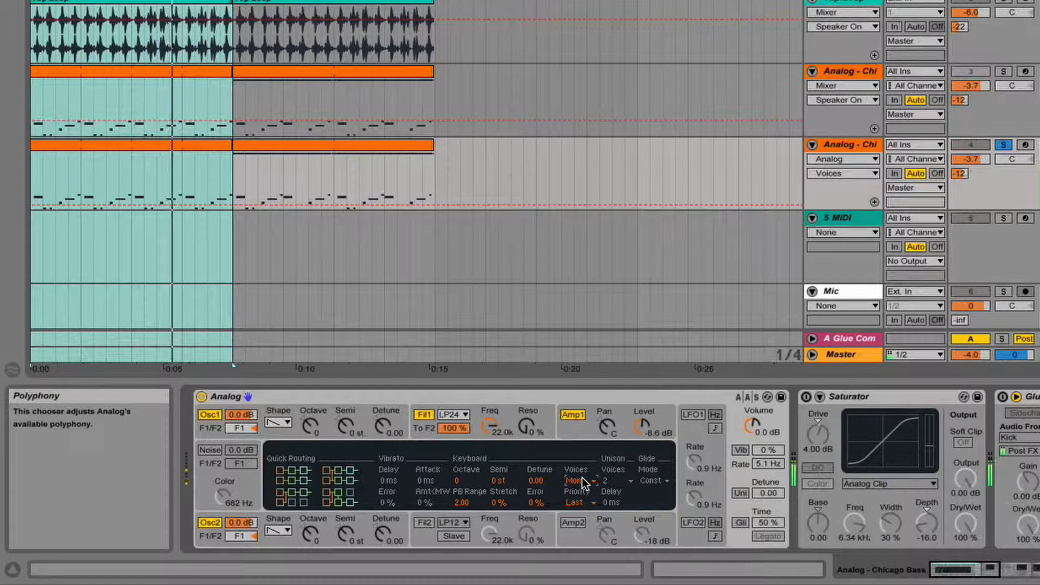
# - Switch off oscillator 2 and give oscillator 1 a rectangle waveform with the sub level at 66 %
pyautogui.click(216, 522)
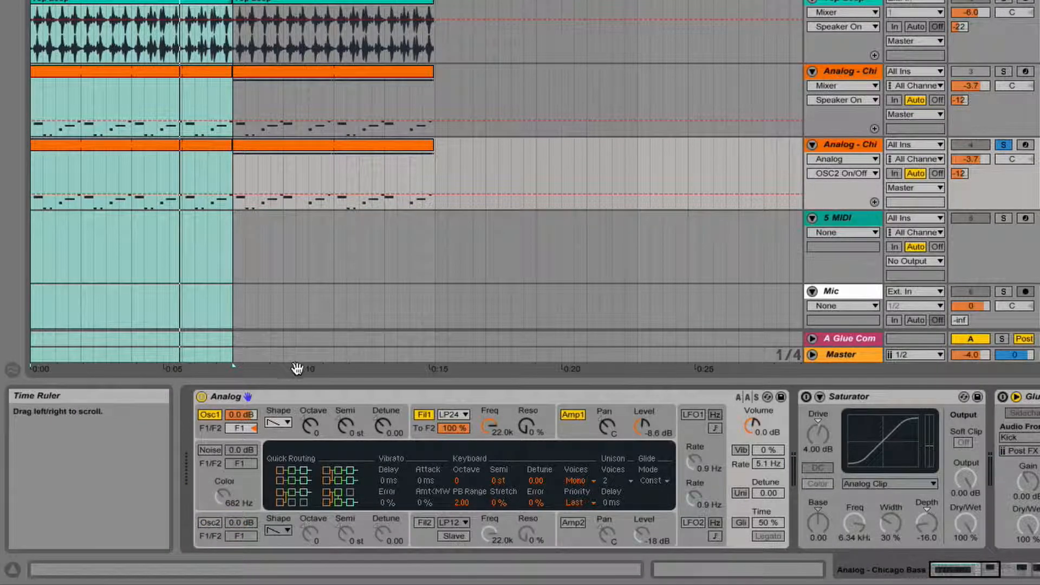
pyautogui.click(287, 424)
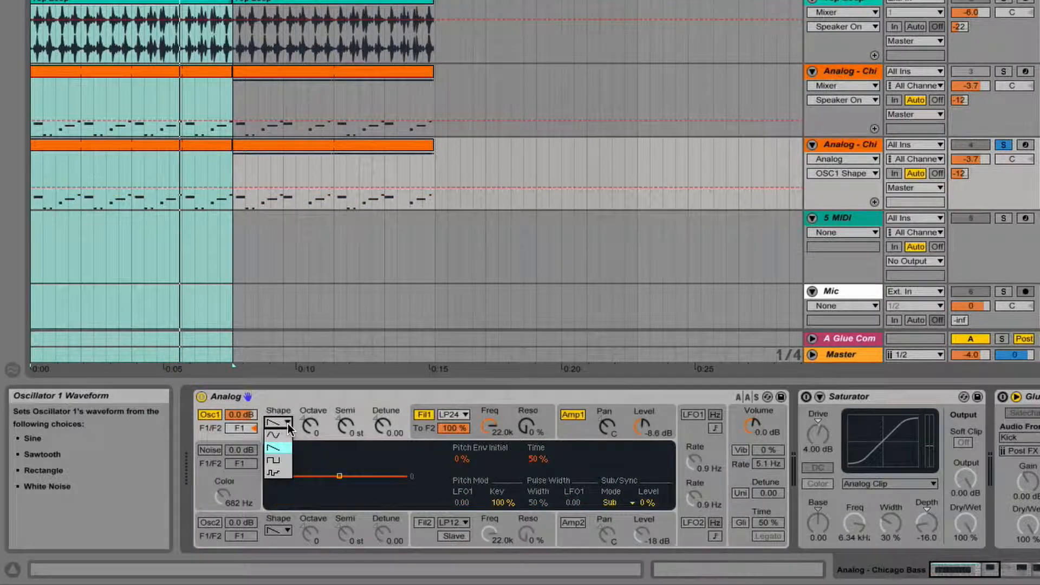
pyautogui.click(281, 460)
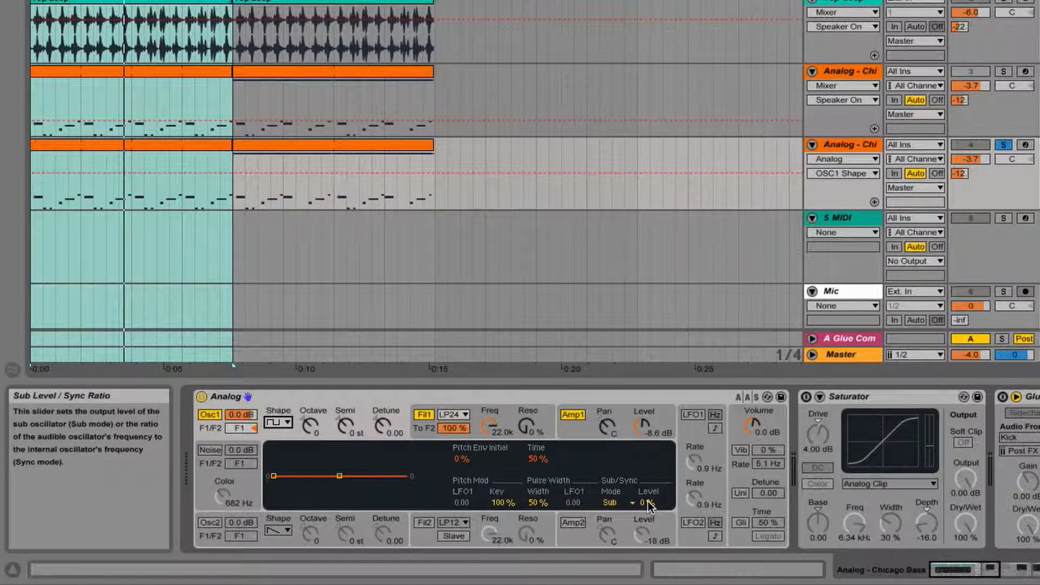
pyautogui.moveTo(649, 506); pyautogui.dragTo(650, 442)
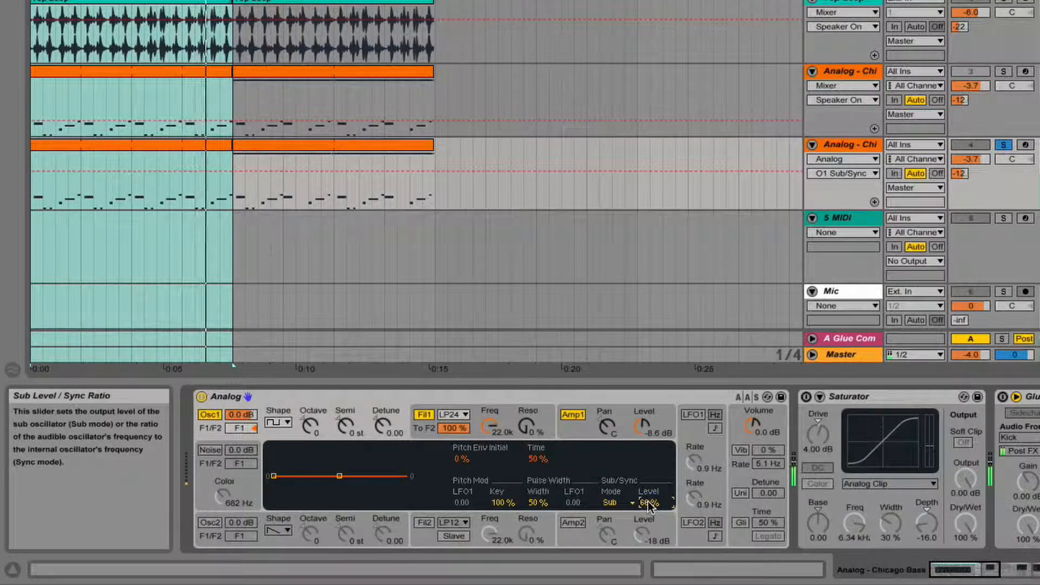
# - Audition Analog's Glide with a time of 33 % and switch Glide back off
pyautogui.click(742, 523)
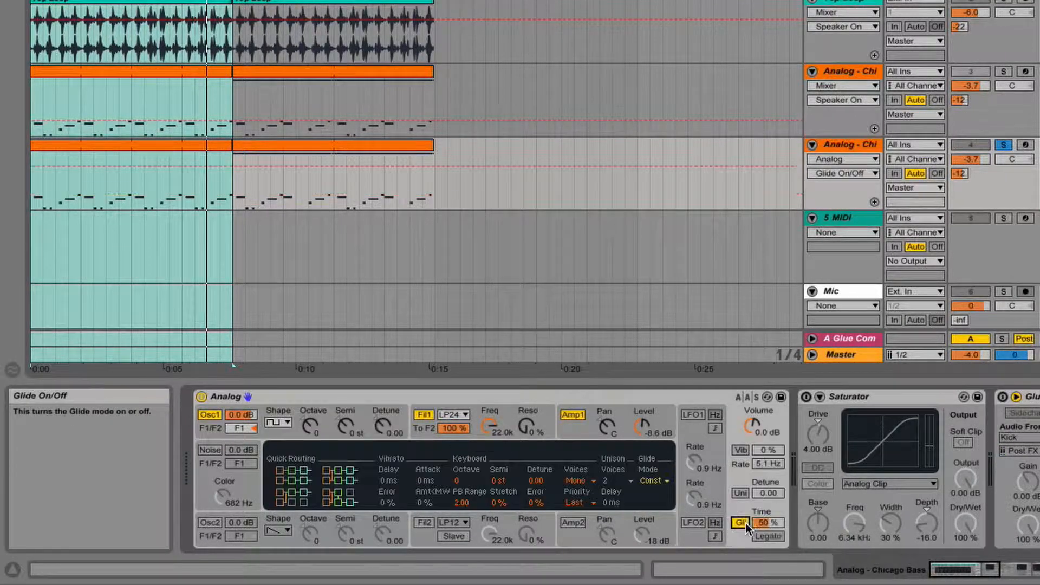
pyautogui.moveTo(782, 520)
pyautogui.mouseDown()
pyautogui.moveTo(782, 547)
pyautogui.moveTo(782, 511)
pyautogui.moveTo(782, 524)
pyautogui.moveTo(770, 522)
pyautogui.mouseUp()
pyautogui.press('space')
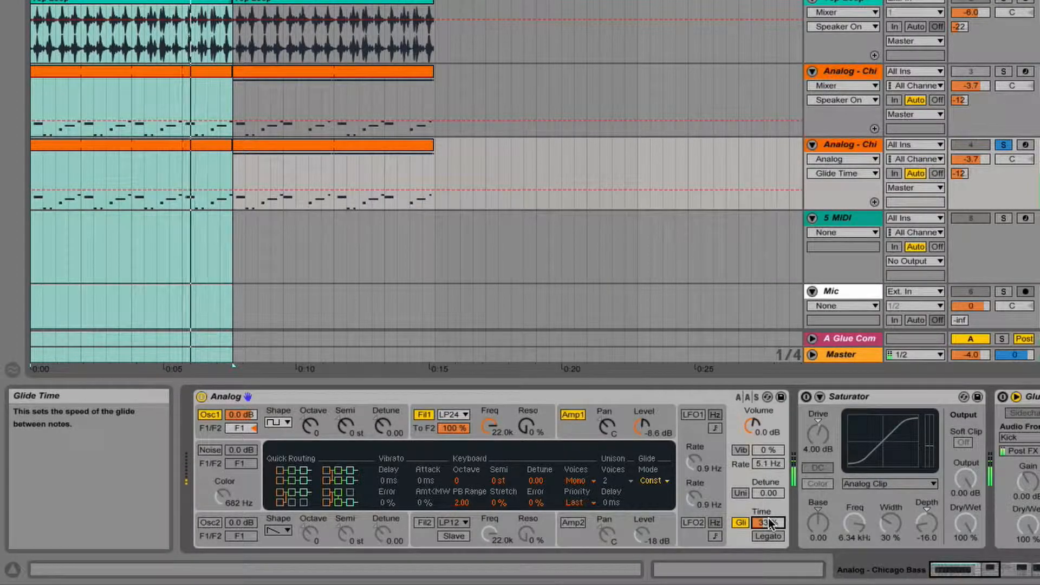
pyautogui.click(743, 523)
# - Switch on LFO 2 and audition pulse width changes on oscillator 1, finishing at 50 %
pyautogui.click(694, 522)
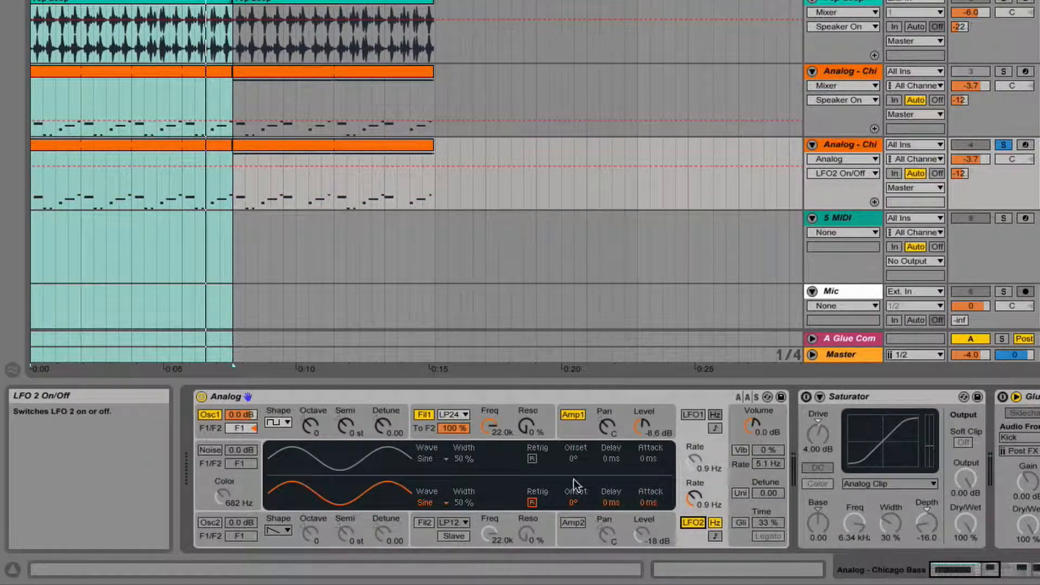
pyautogui.click(296, 407)
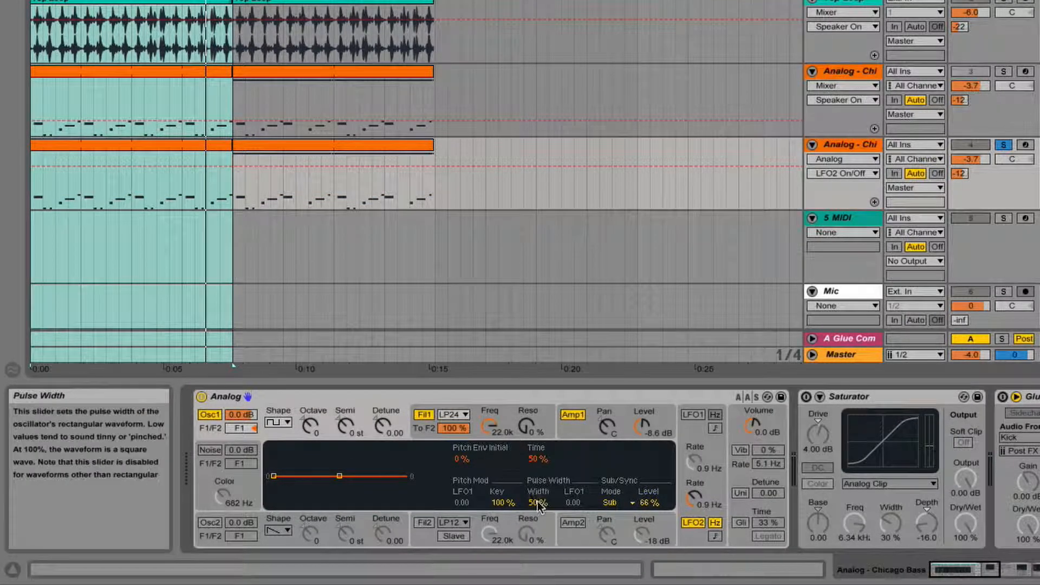
pyautogui.moveTo(541, 504)
pyautogui.mouseDown()
pyautogui.moveTo(541, 520)
pyautogui.moveTo(534, 495)
pyautogui.mouseUp()
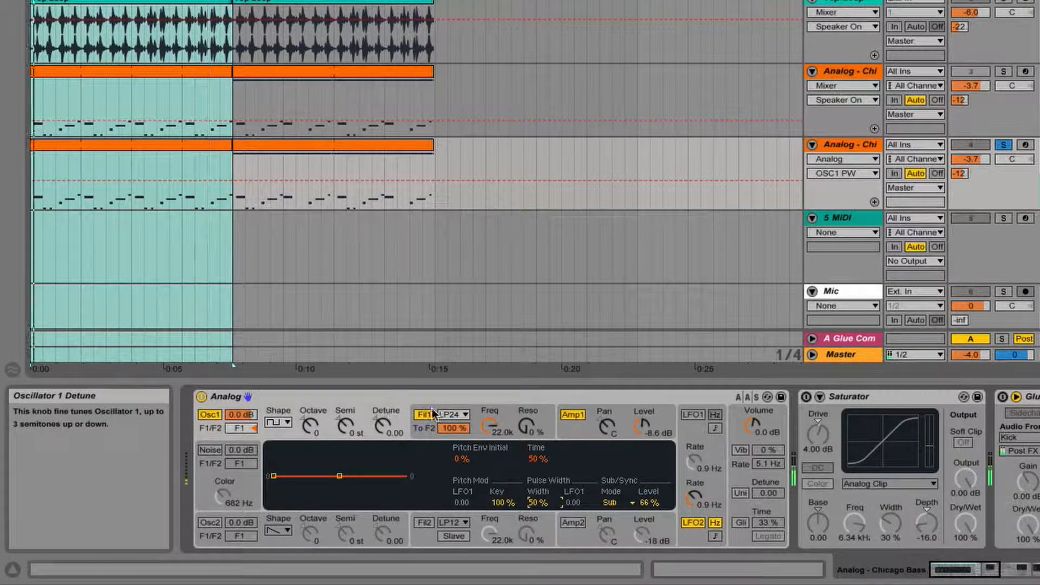
# - Shape Filter 1 with a cutoff frequency of 261, resonance of 35 %, envelope sustain of 0.18 and decay of 494 ms
pyautogui.click(507, 411)
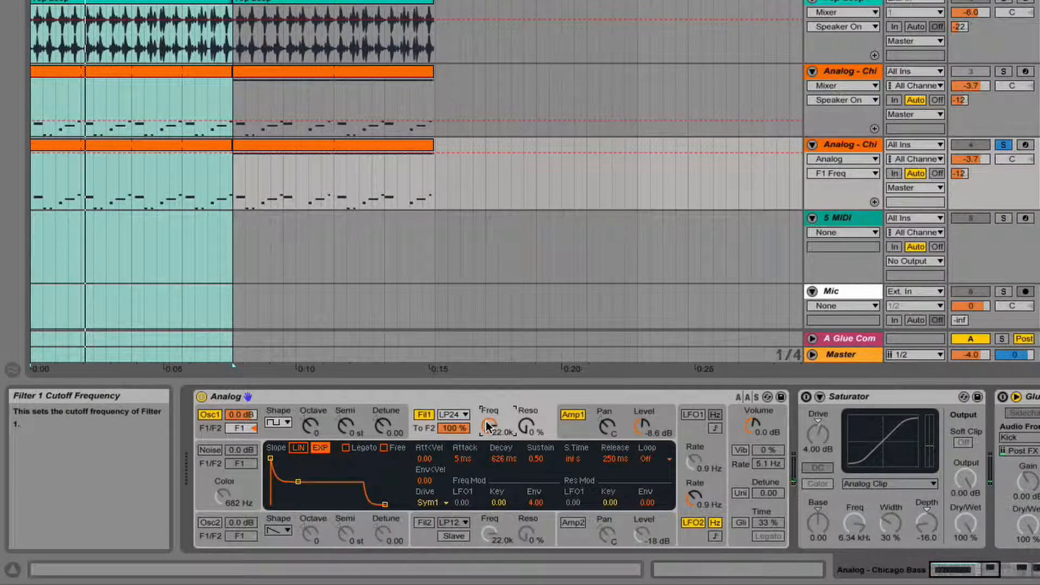
pyautogui.moveTo(494, 428); pyautogui.dragTo(493, 465)
pyautogui.moveTo(491, 427); pyautogui.dragTo(523, 412)
pyautogui.press('space')
pyautogui.moveTo(536, 459); pyautogui.dragTo(504, 482)
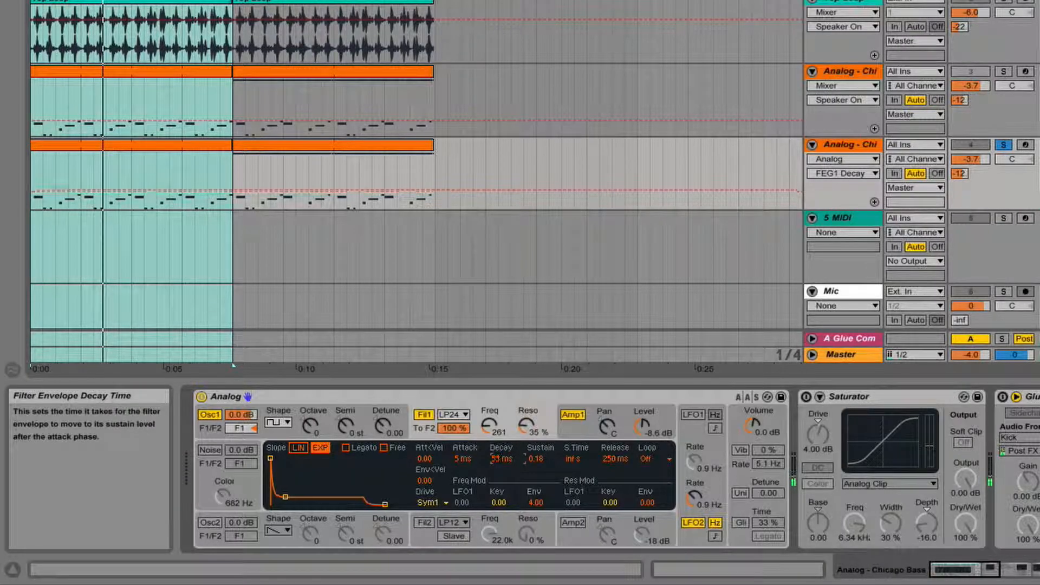
pyautogui.moveTo(504, 458)
pyautogui.mouseDown()
pyautogui.moveTo(504, 471)
pyautogui.moveTo(504, 454)
pyautogui.mouseUp()
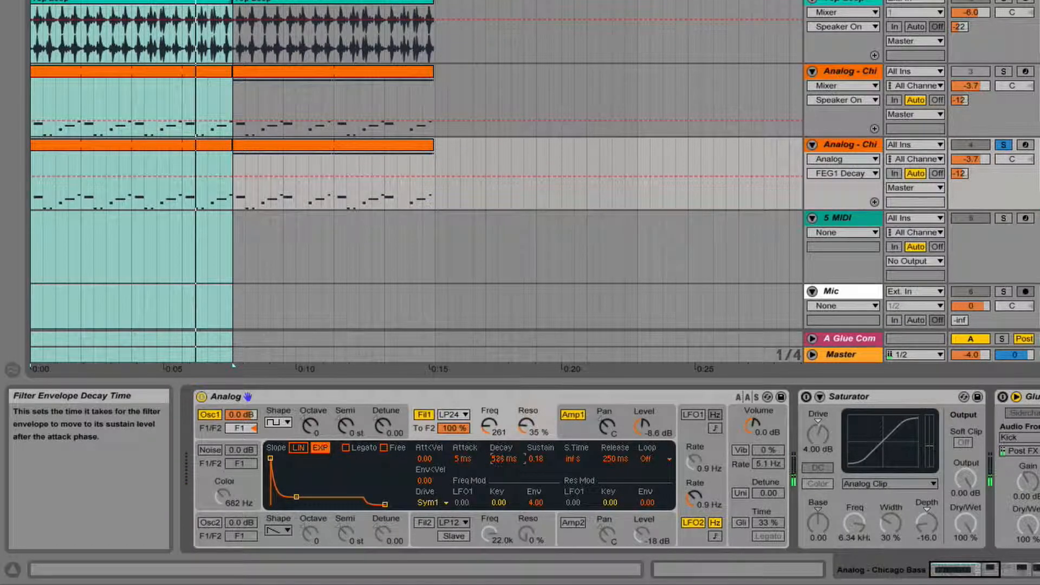
# - Compare the Sym2 and Sym3 drive types on Filter 1 and keep Sym2
pyautogui.click(438, 505)
pyautogui.click(434, 540)
pyautogui.click(430, 506)
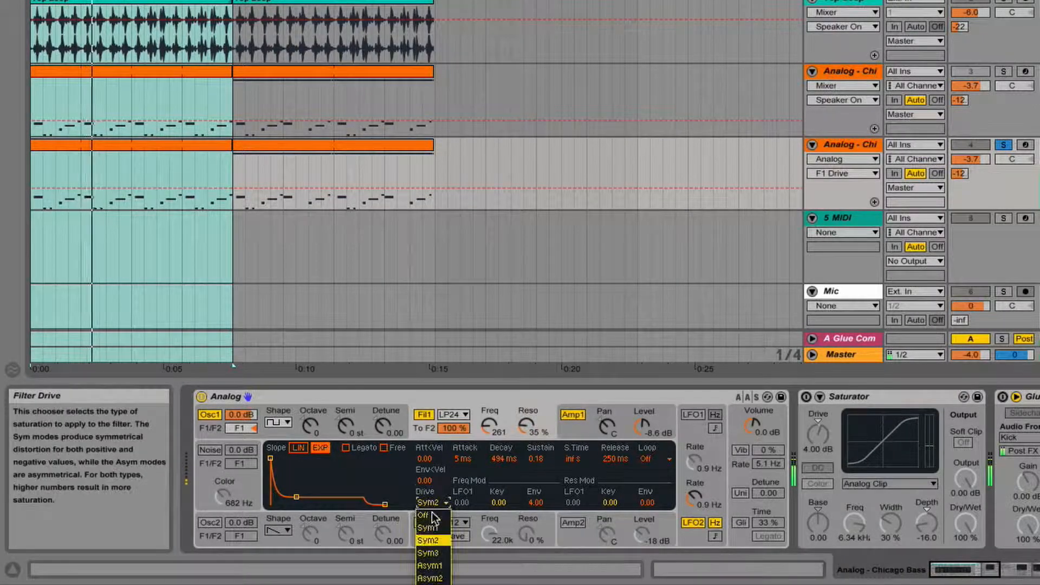
pyautogui.click(434, 548)
pyautogui.click(438, 505)
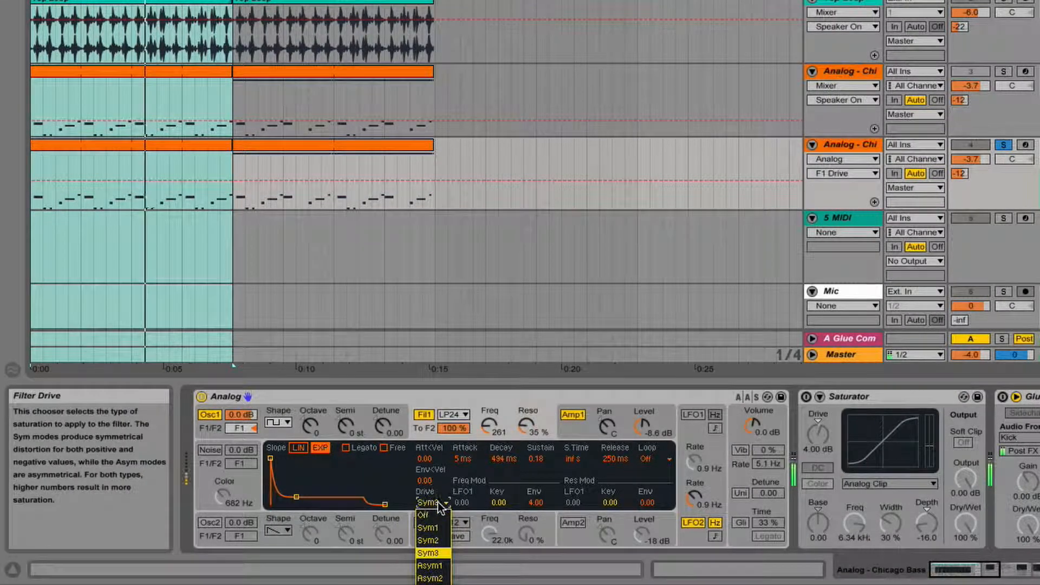
pyautogui.click(438, 533)
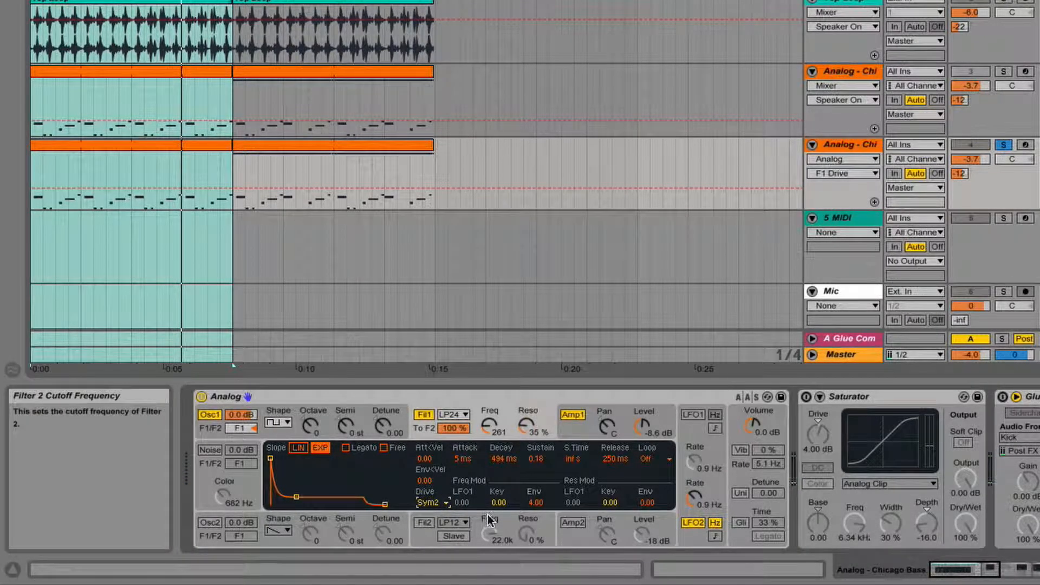
# - Set the envelope modulation of Filter 1's cutoff frequency to 6.01
pyautogui.click(536, 503)
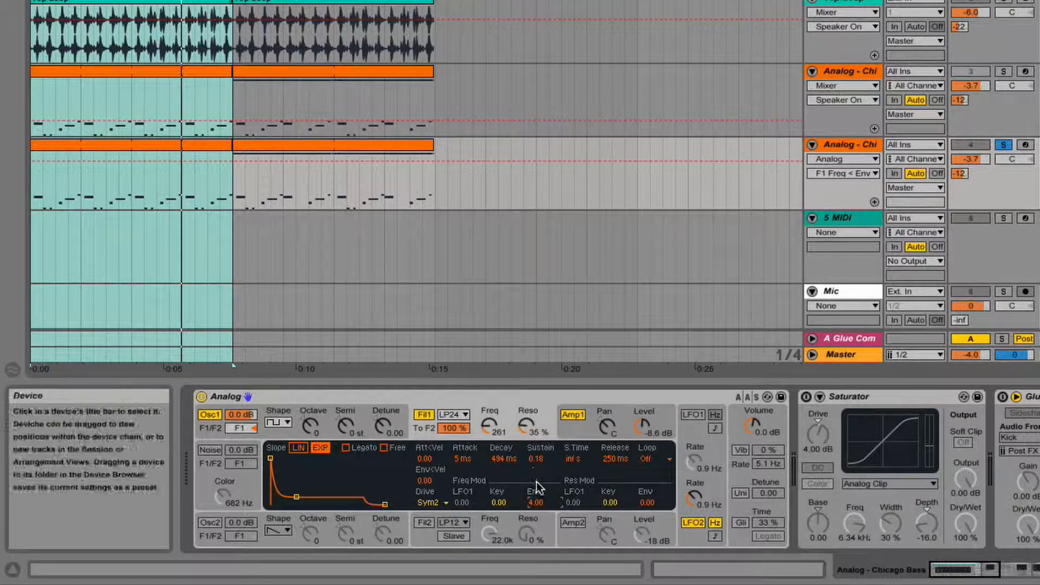
pyautogui.moveTo(535, 502); pyautogui.dragTo(535, 500)
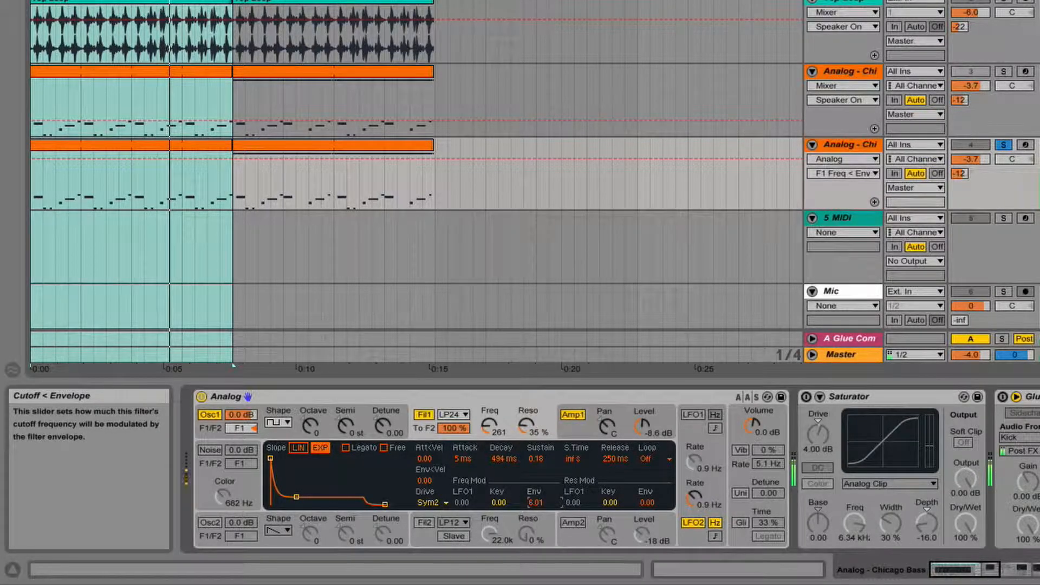
# - Set Filter 1's envelope decay to 560 ms, sustain to 0.09, velocity amount to 2.65 and cutoff modulation to 6.50, with the cutoff frequency at 345
pyautogui.moveTo(536, 458); pyautogui.dragTo(504, 457)
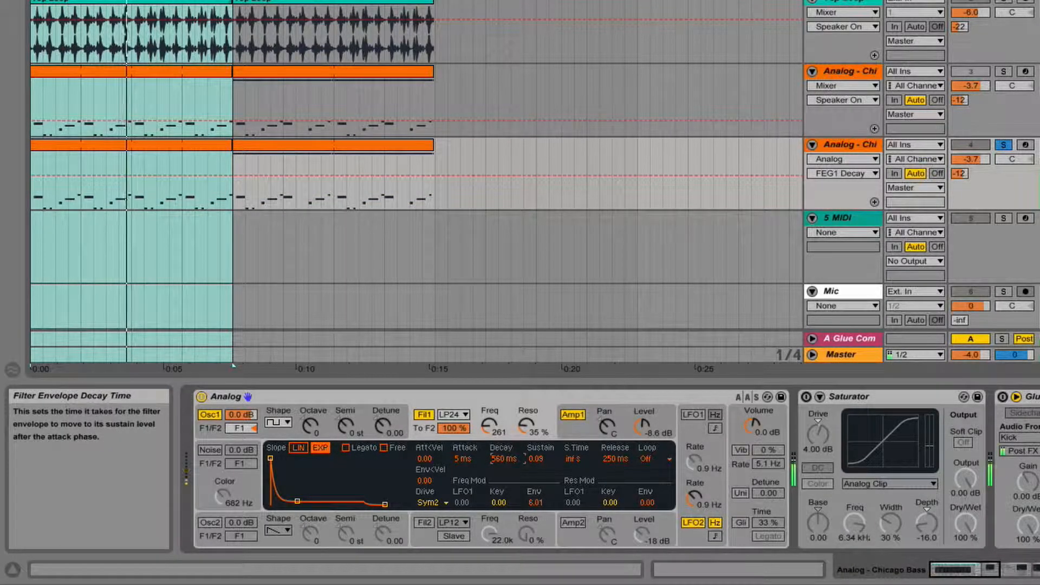
pyautogui.click(532, 503)
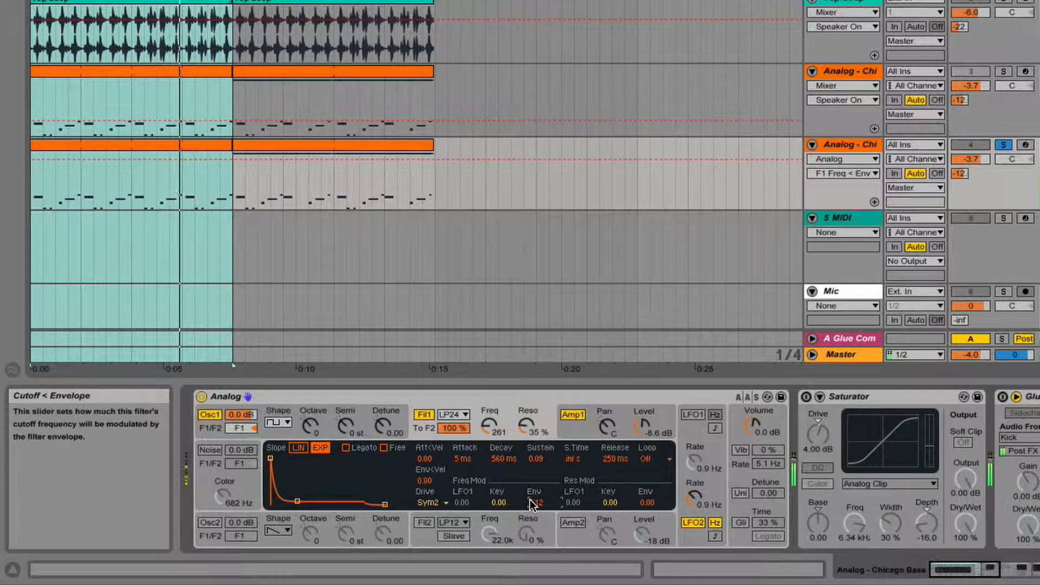
pyautogui.moveTo(425, 481); pyautogui.dragTo(425, 425)
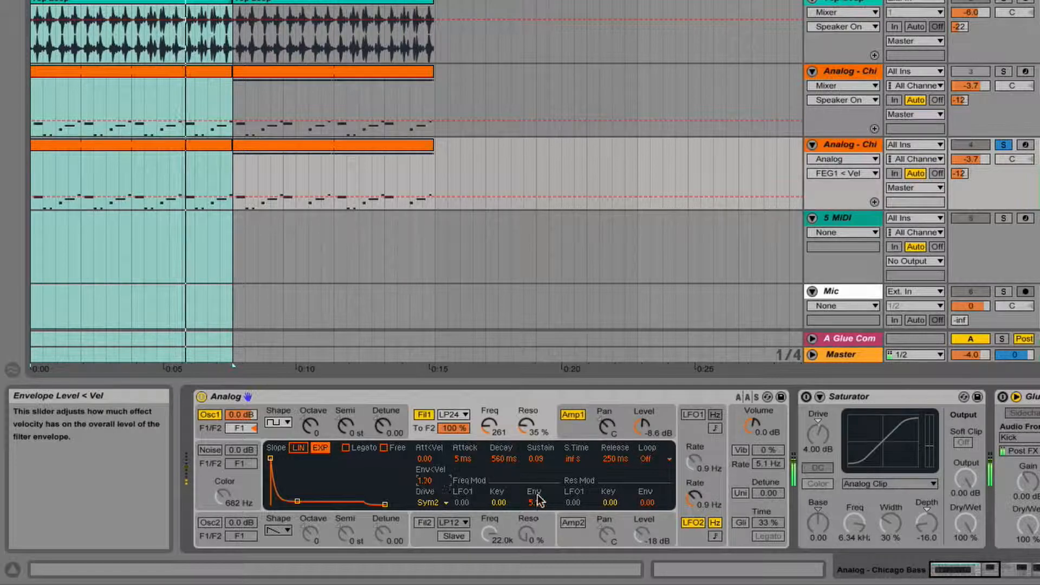
pyautogui.moveTo(489, 428); pyautogui.dragTo(489, 420)
pyautogui.moveTo(427, 482); pyautogui.dragTo(427, 465)
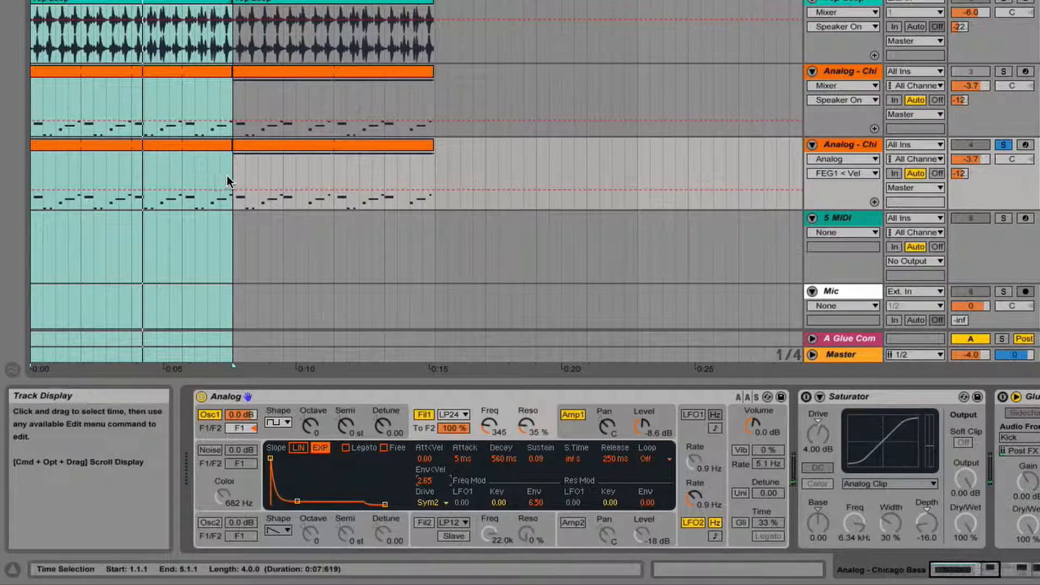
# - Open the bass clip and raise the final A#0 note's velocity, trying 92 and settling slightly lower
pyautogui.doubleClick(195, 143)
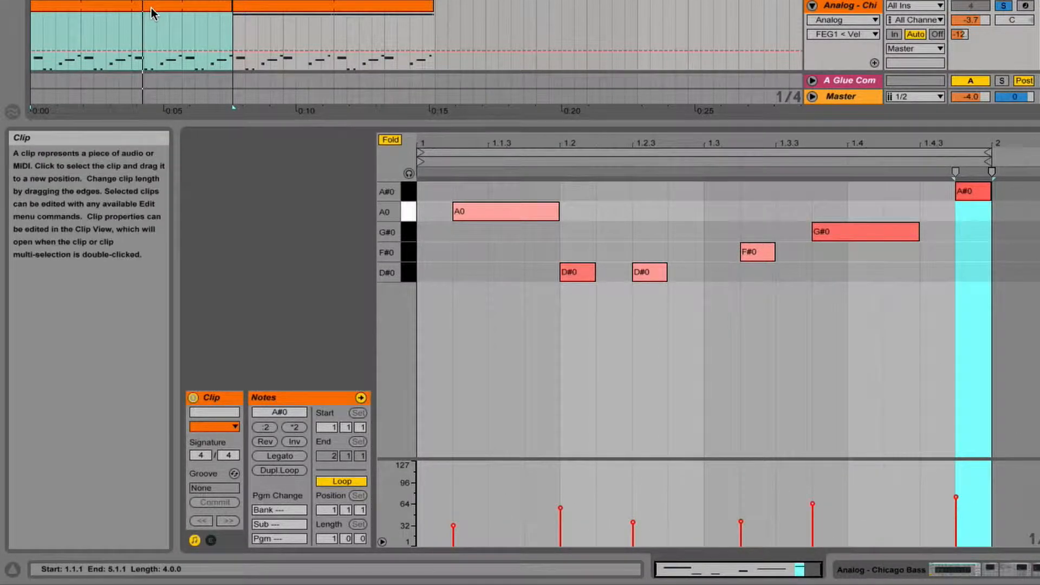
pyautogui.click(845, 7)
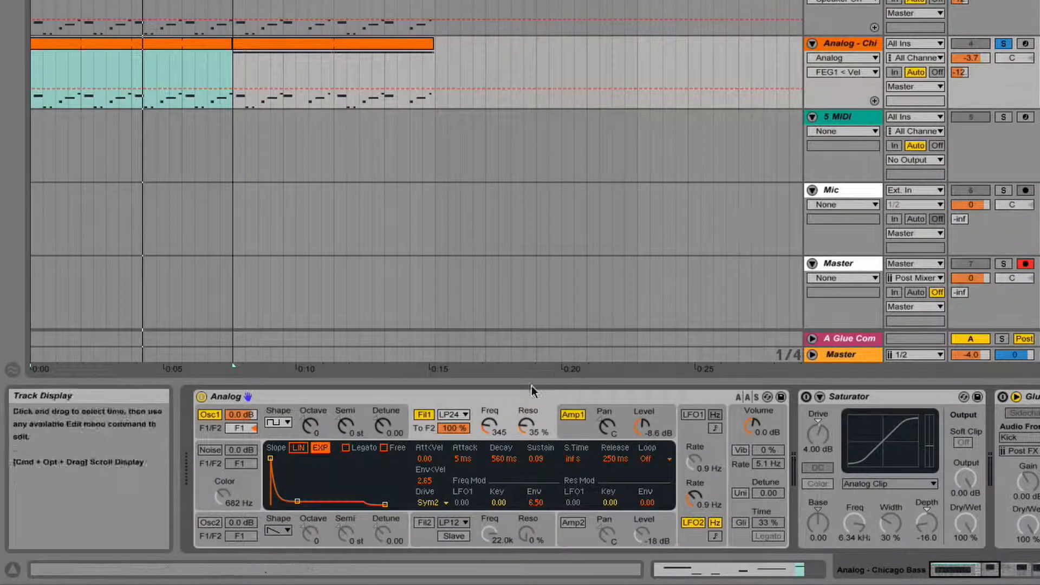
pyautogui.doubleClick(173, 46)
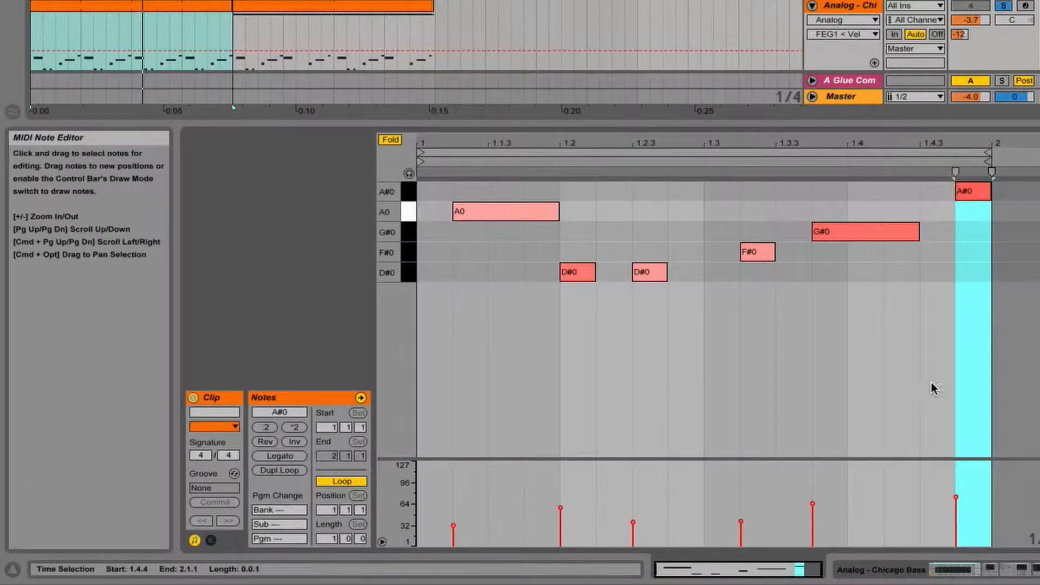
pyautogui.click(957, 497)
pyautogui.moveTo(957, 499); pyautogui.dragTo(956, 472)
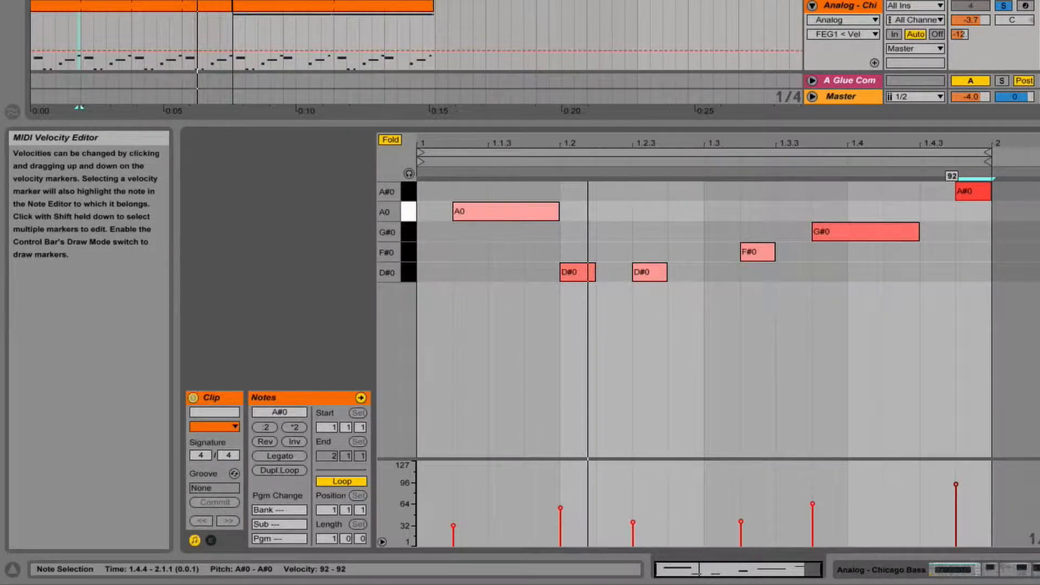
pyautogui.moveTo(956, 486); pyautogui.dragTo(957, 493)
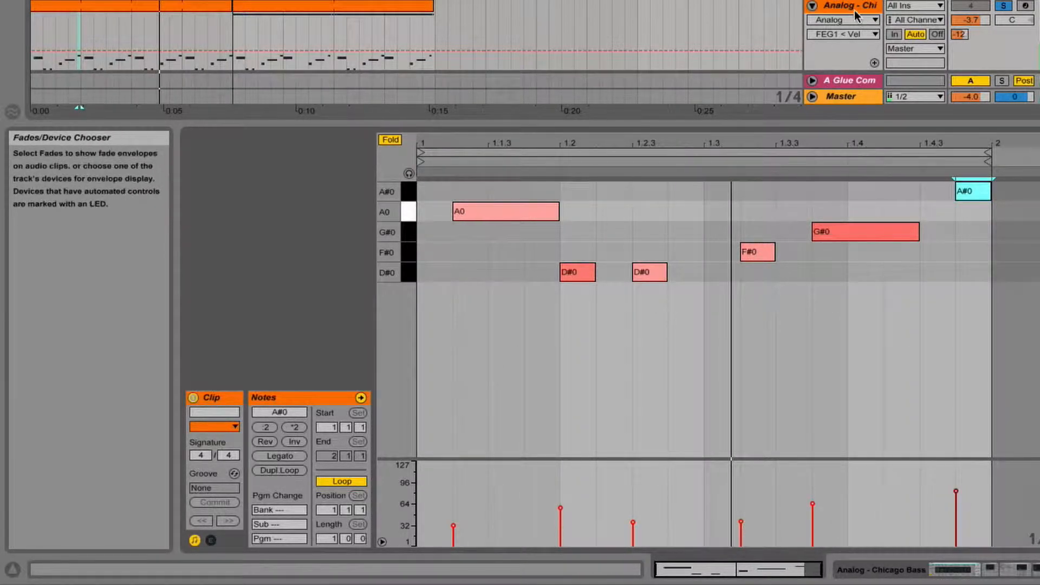
# - Return to the Analog device and set Filter 1's cutoff to 261, envelope velocity amount to 1.70 and envelope cutoff modulation to 4.32
pyautogui.doubleClick(854, 6)
pyautogui.moveTo(492, 423); pyautogui.dragTo(492, 430)
pyautogui.press('space')
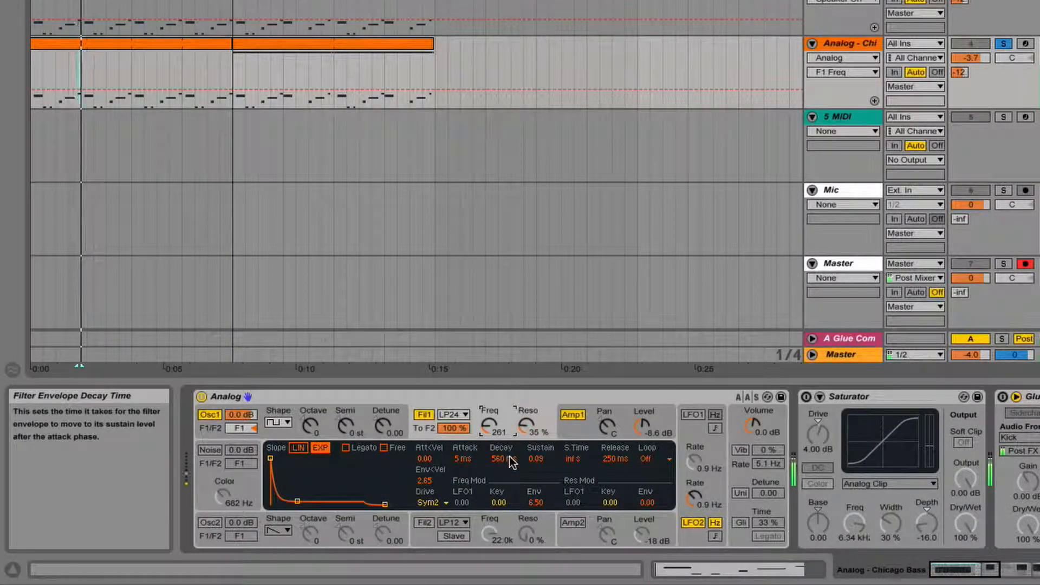
pyautogui.moveTo(436, 485); pyautogui.dragTo(434, 489)
pyautogui.moveTo(535, 502); pyautogui.dragTo(535, 515)
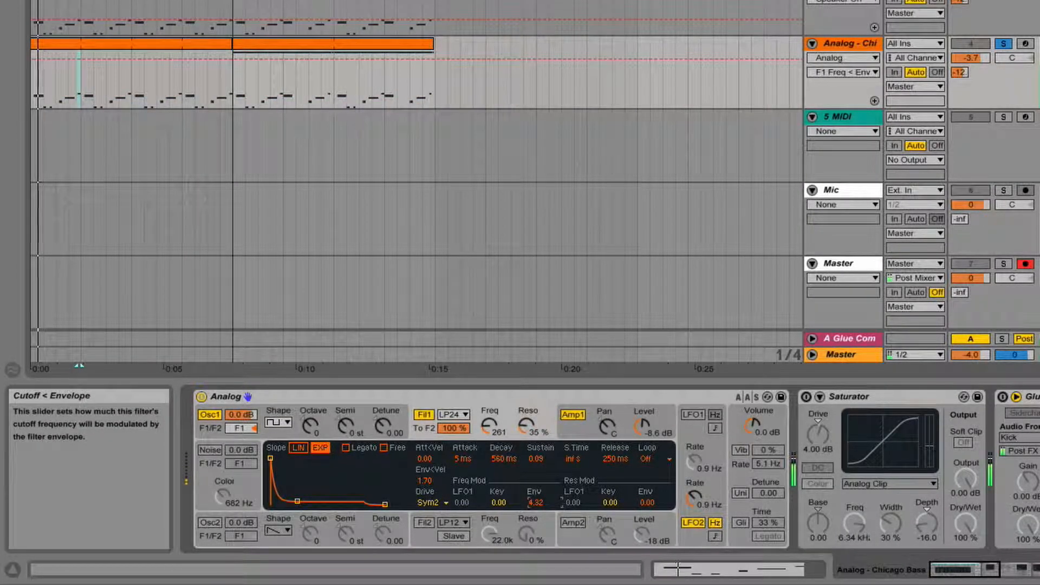
# - Lower the sustain of Amp 1's envelope to 0.20
pyautogui.click(578, 430)
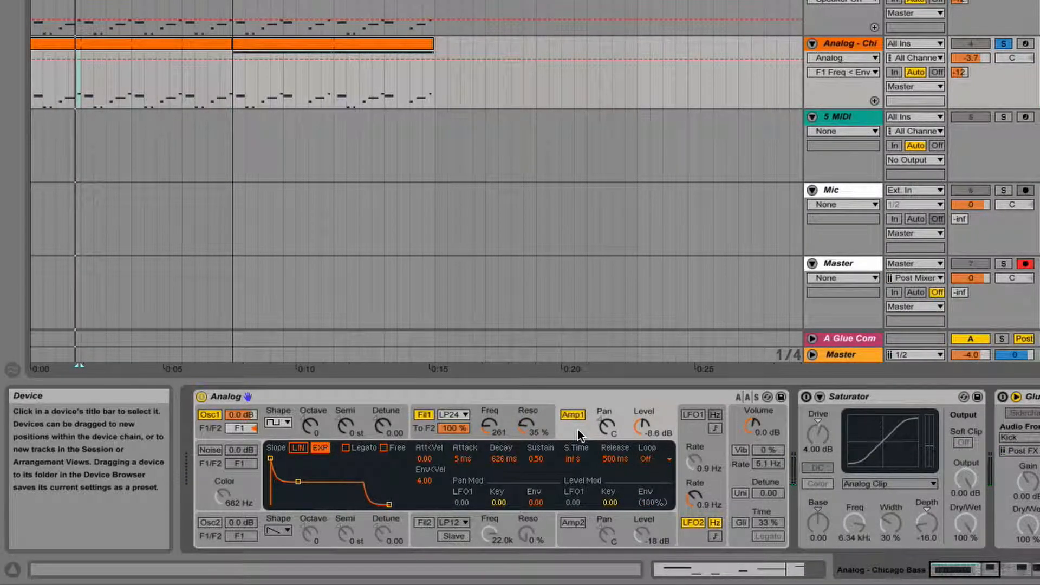
pyautogui.moveTo(537, 459)
pyautogui.mouseDown()
pyautogui.moveTo(536, 487)
pyautogui.moveTo(537, 475)
pyautogui.mouseUp()
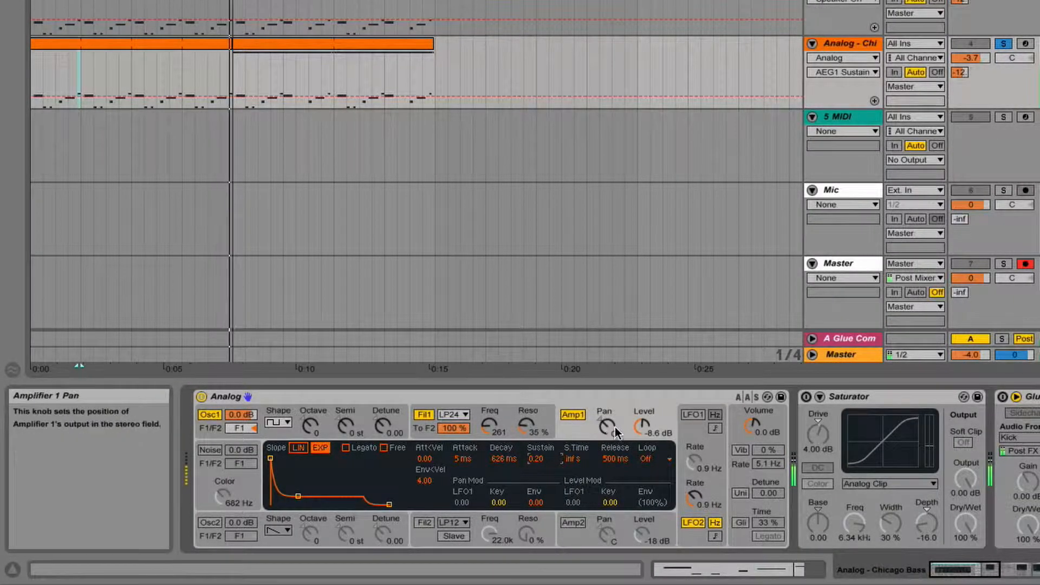
pyautogui.click(603, 411)
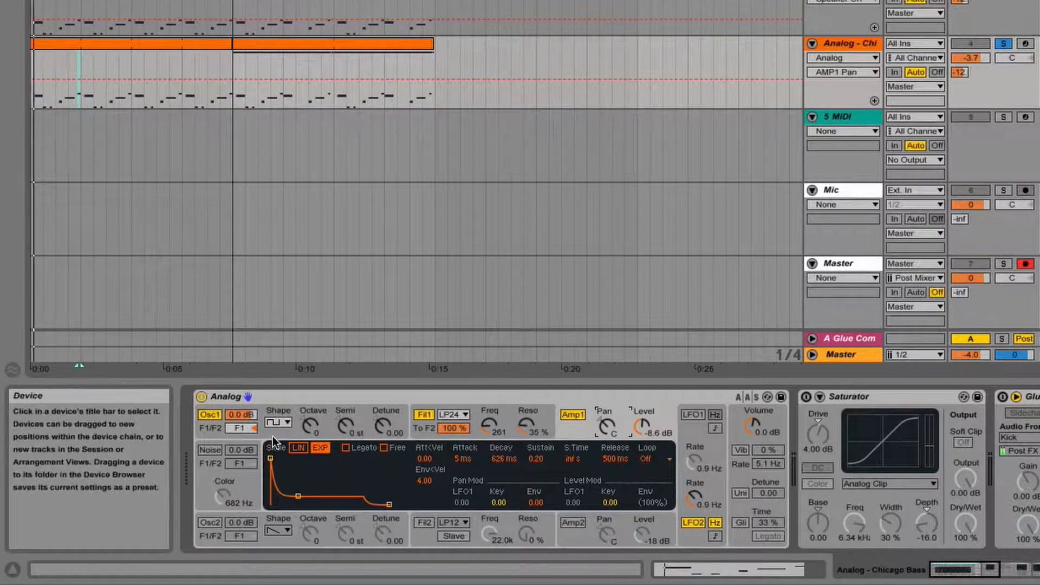
# - Switch on the noise generator with a level of -8.1 dB and a color of 1.1 kHz
pyautogui.click(216, 450)
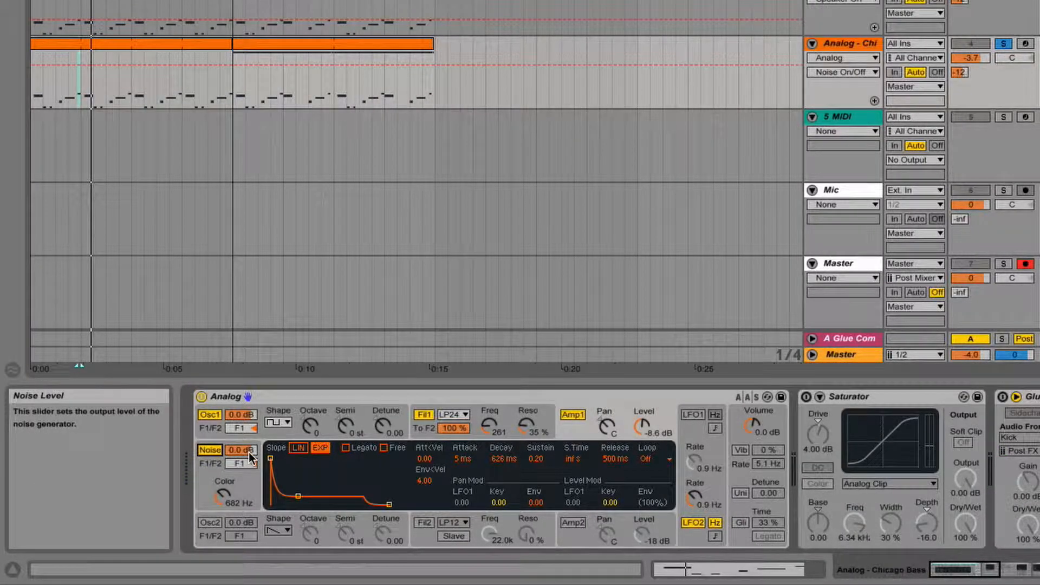
pyautogui.moveTo(241, 450); pyautogui.dragTo(241, 441)
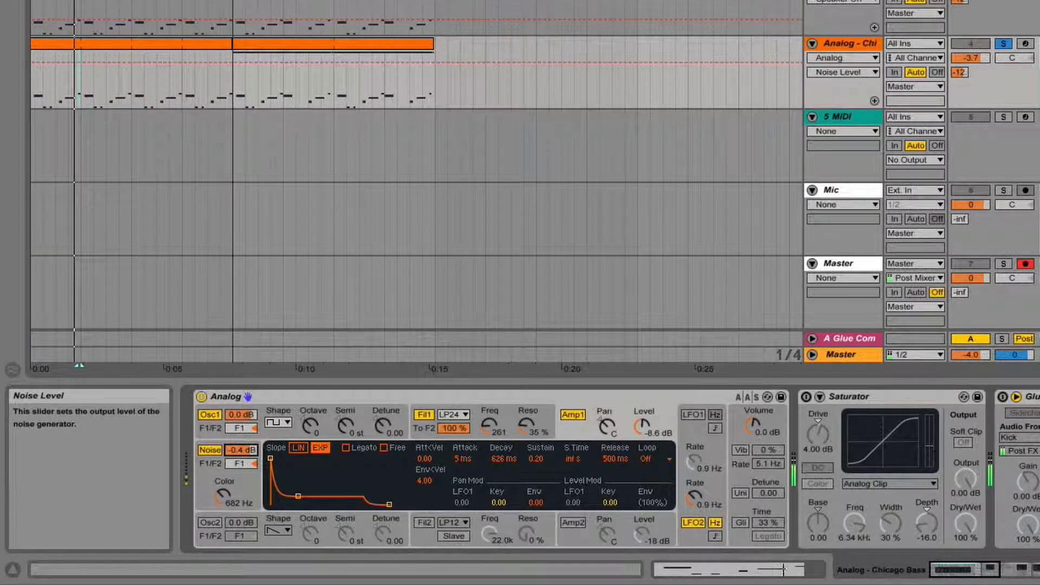
pyautogui.moveTo(223, 496); pyautogui.dragTo(222, 490)
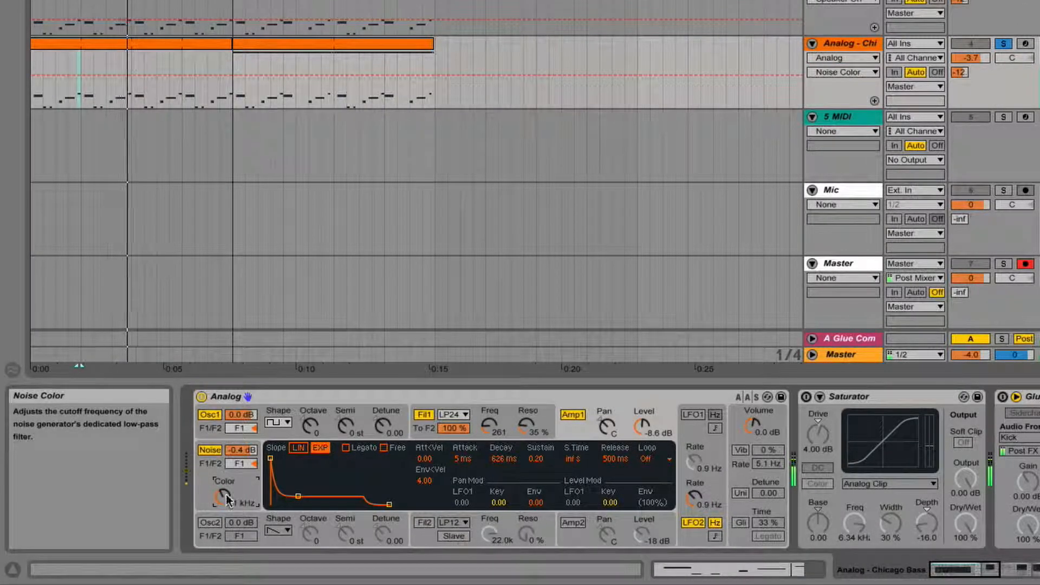
pyautogui.moveTo(241, 450)
pyautogui.mouseDown()
pyautogui.moveTo(241, 463)
pyautogui.moveTo(241, 452)
pyautogui.mouseUp()
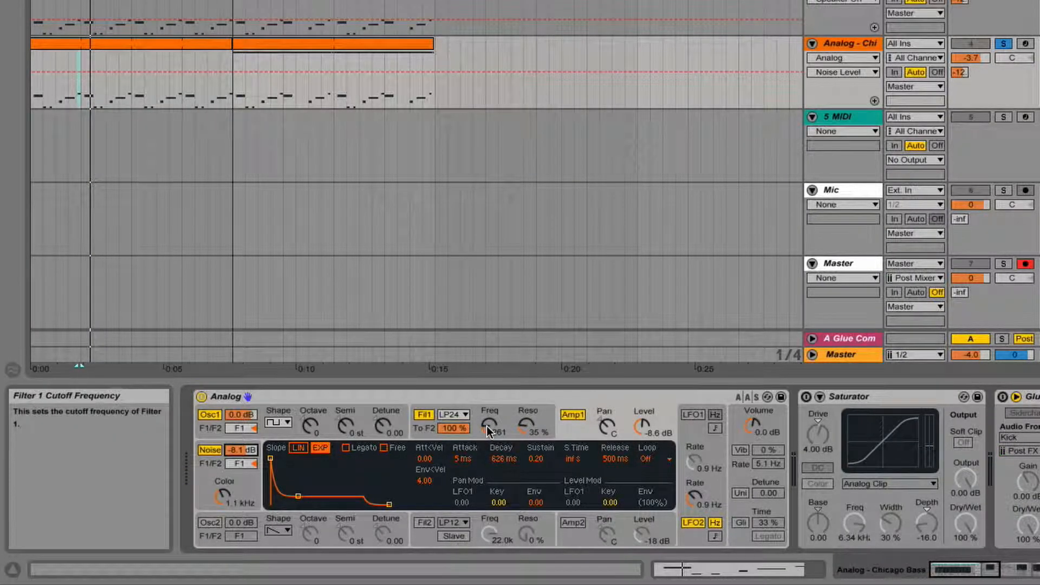
# - Compare the sound with and without noise at a Filter 1 cutoff of 1.3k, keep the noise and settle the cutoff at 275
pyautogui.moveTo(488, 427); pyautogui.dragTo(487, 390)
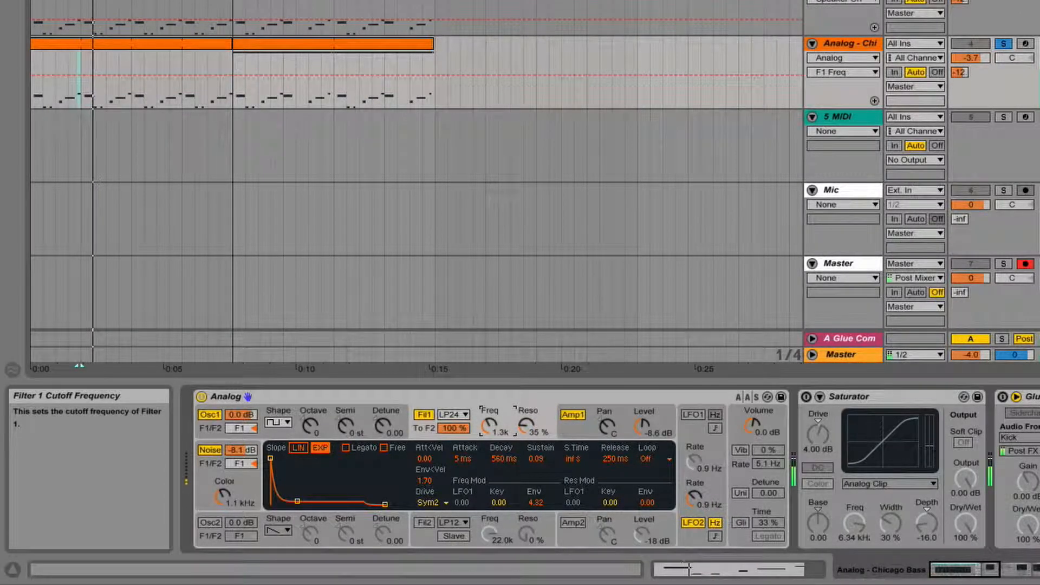
pyautogui.click(207, 451)
pyautogui.click(205, 451)
pyautogui.moveTo(488, 427)
pyautogui.mouseDown()
pyautogui.moveTo(488, 454)
pyautogui.moveTo(485, 427)
pyautogui.mouseUp()
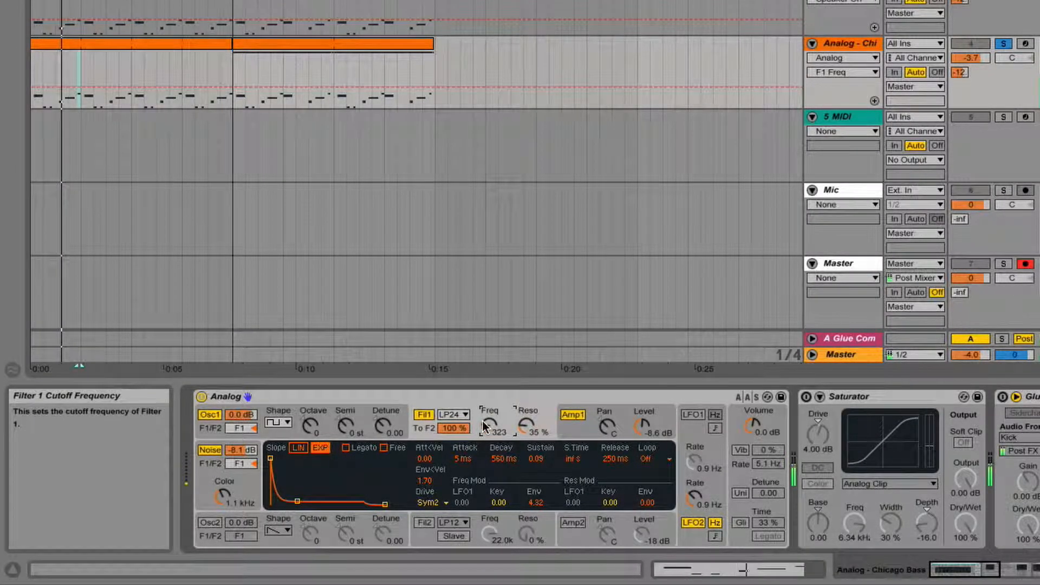
pyautogui.click(962, 566)
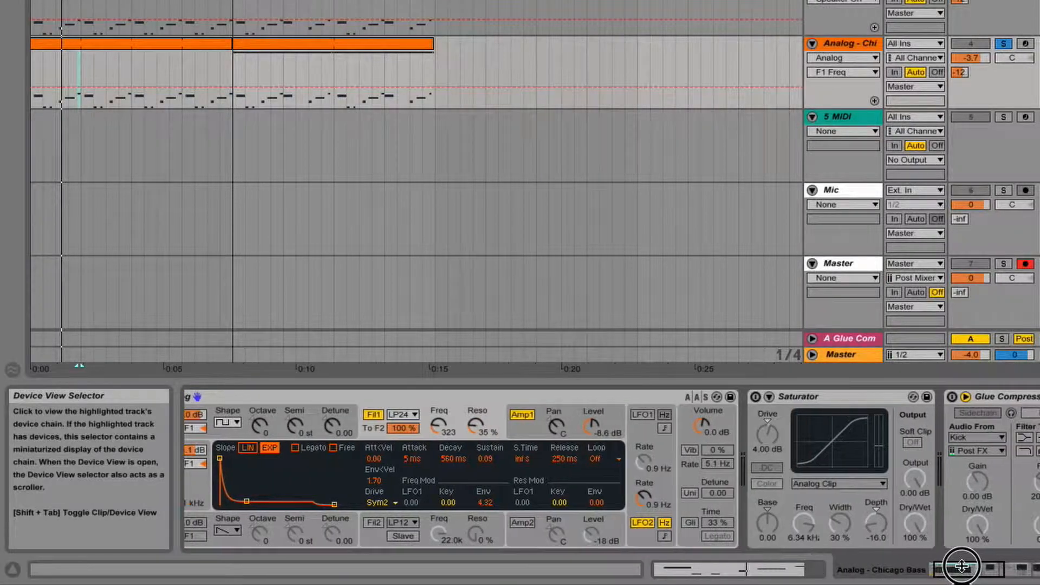
pyautogui.moveTo(444, 425); pyautogui.dragTo(444, 434)
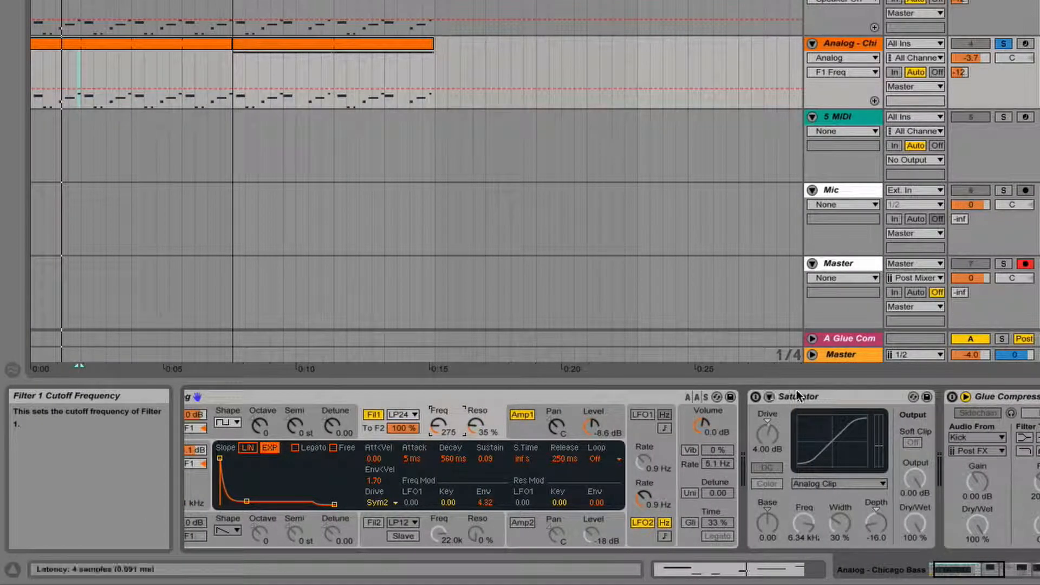
# - Enable the Saturator and Glue Compressor on the new bass track and unsolo it to hear the full mix
pyautogui.click(755, 397)
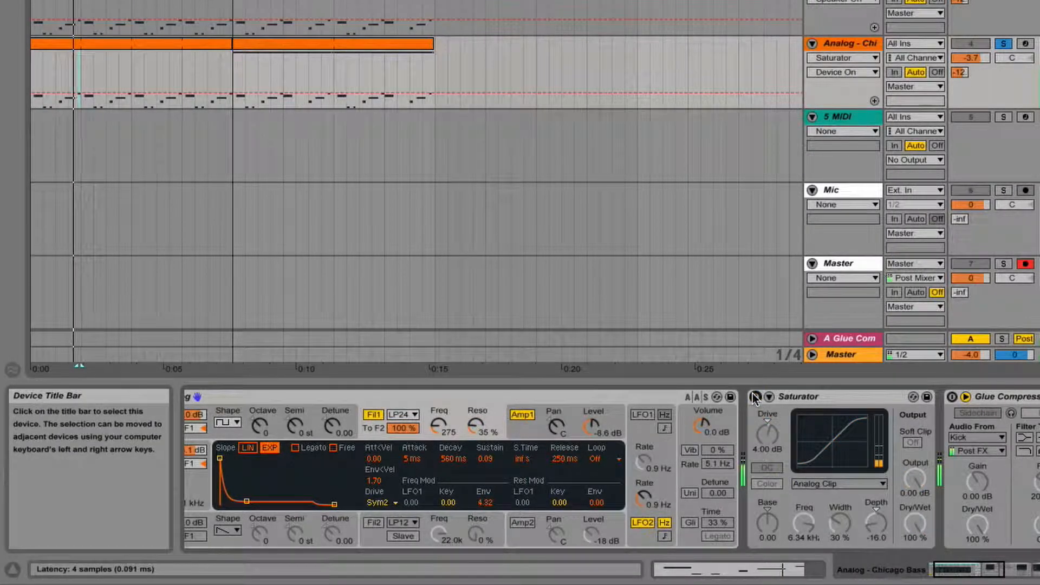
pyautogui.click(952, 399)
pyautogui.moveTo(994, 568); pyautogui.dragTo(1016, 569)
pyautogui.click(1004, 43)
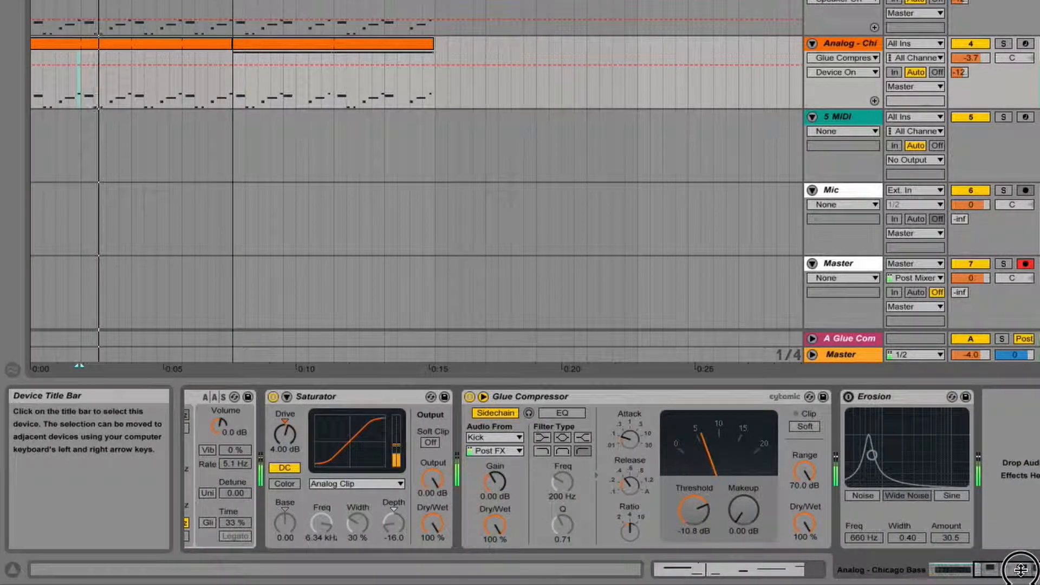
# - Enable Erosion, compare the soloed bass with and without it, and keep it on with an amount of 30.5
pyautogui.click(849, 396)
pyautogui.click(1004, 43)
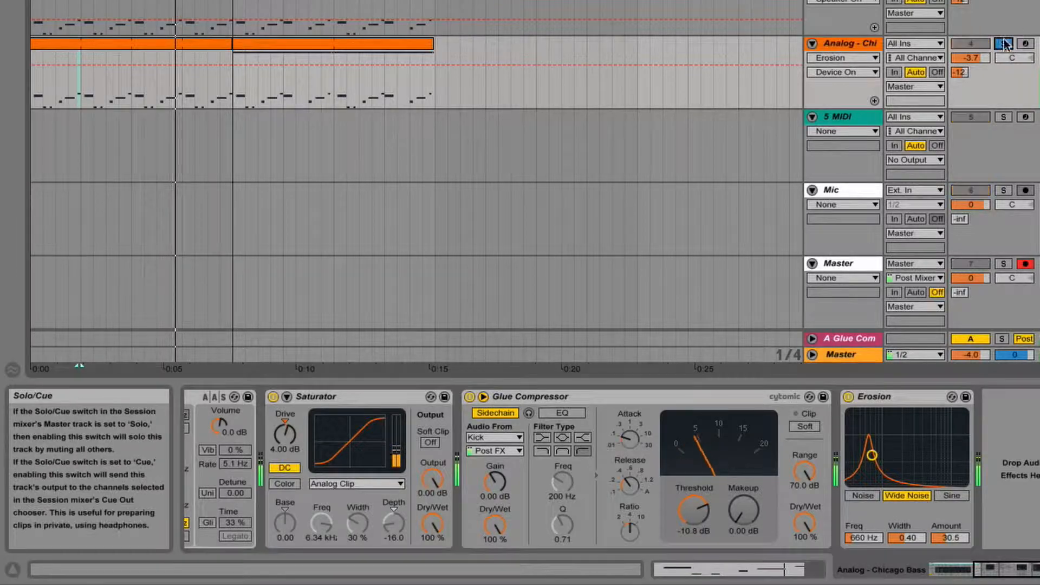
pyautogui.click(850, 396)
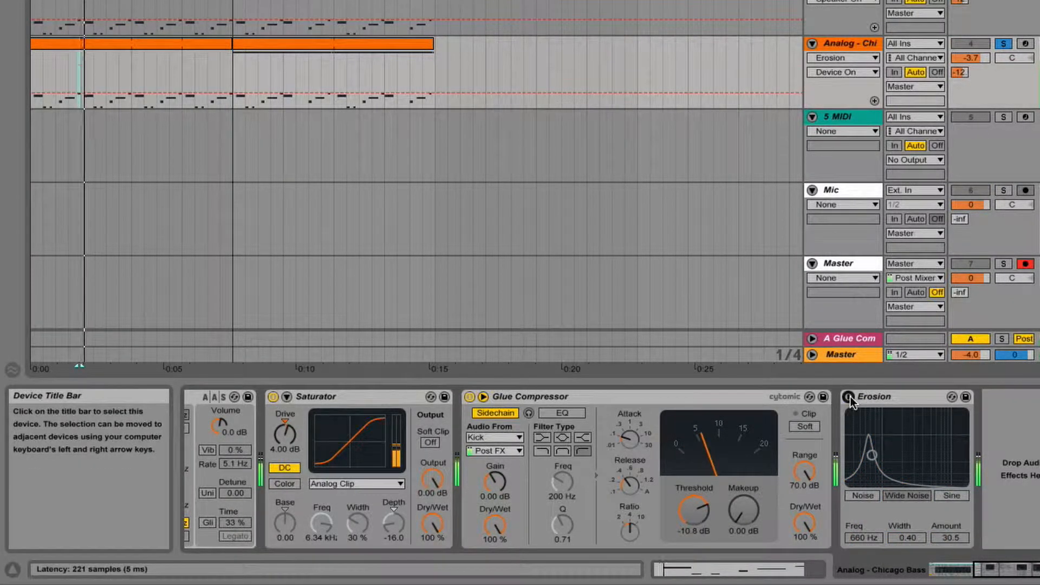
pyautogui.click(849, 396)
pyautogui.moveTo(954, 541)
pyautogui.mouseDown()
pyautogui.moveTo(954, 501)
pyautogui.moveTo(953, 540)
pyautogui.mouseUp()
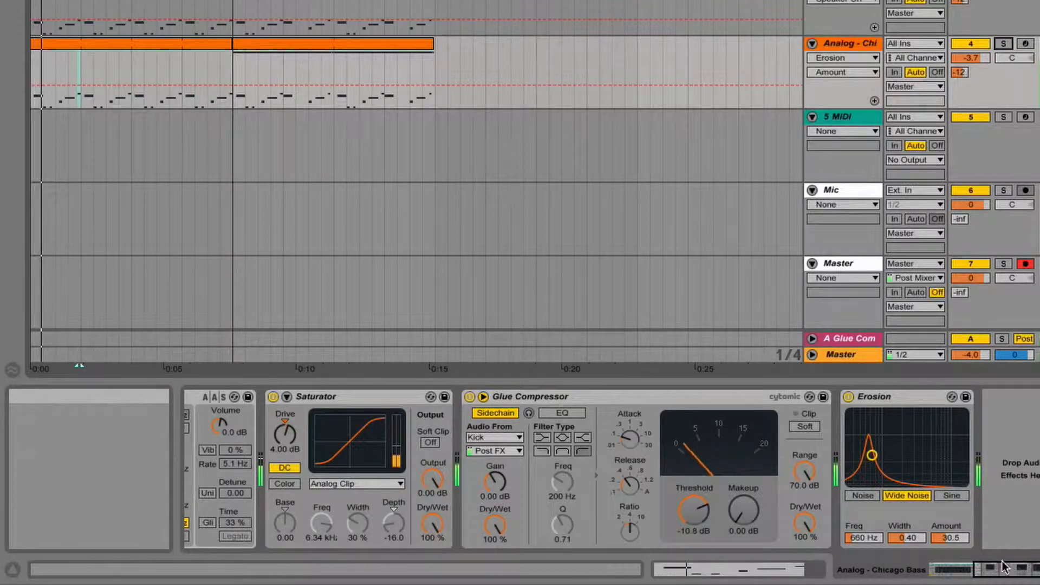
# - Reduce oscillator 1's pulse width to 32 % in the Analog device
pyautogui.moveTo(1002, 562); pyautogui.dragTo(952, 564)
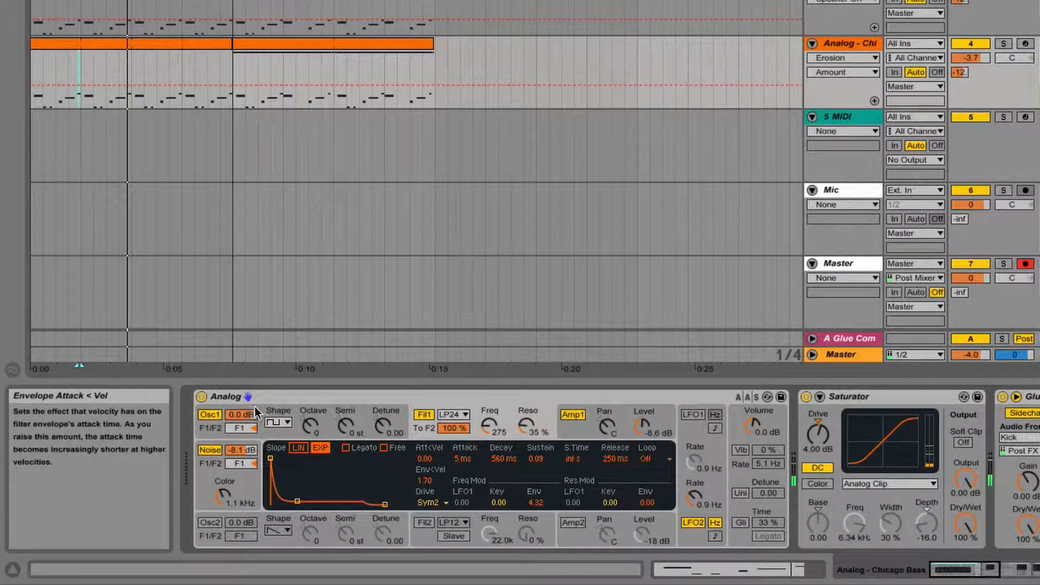
pyautogui.click(295, 412)
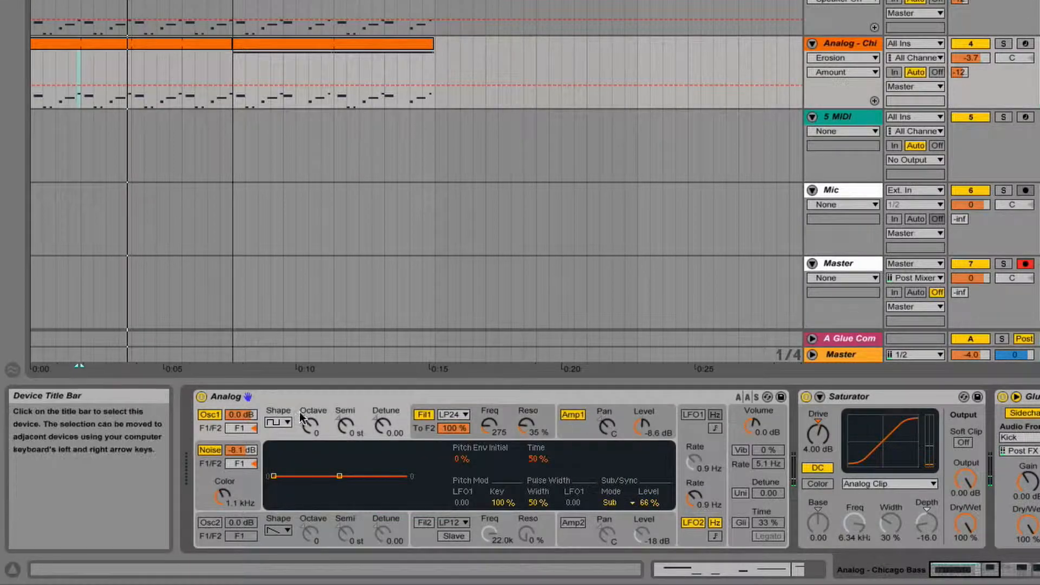
pyautogui.click(536, 502)
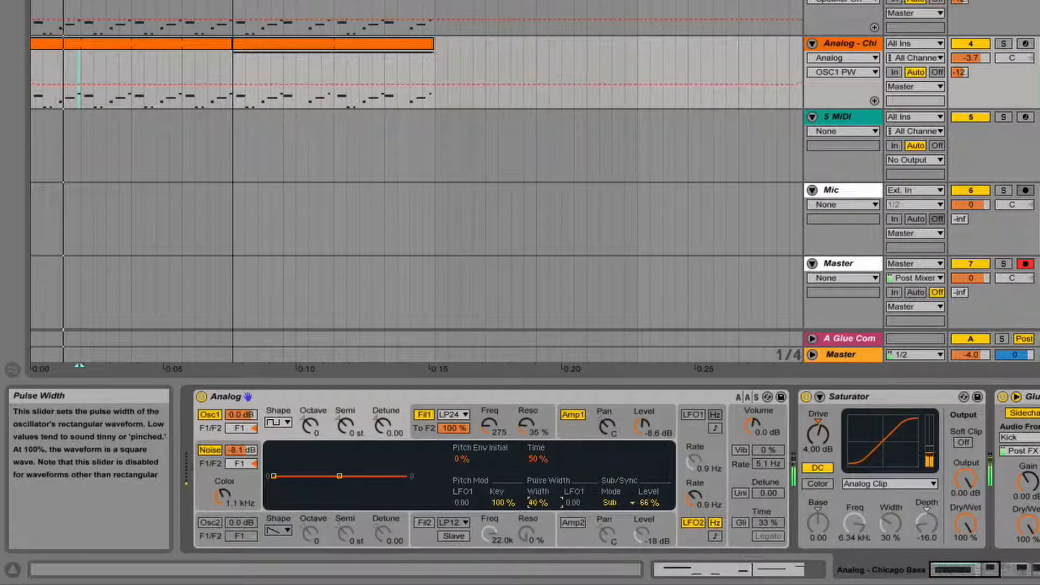
pyautogui.moveTo(538, 502)
pyautogui.mouseDown()
pyautogui.moveTo(538, 441)
pyautogui.moveTo(544, 509)
pyautogui.mouseUp()
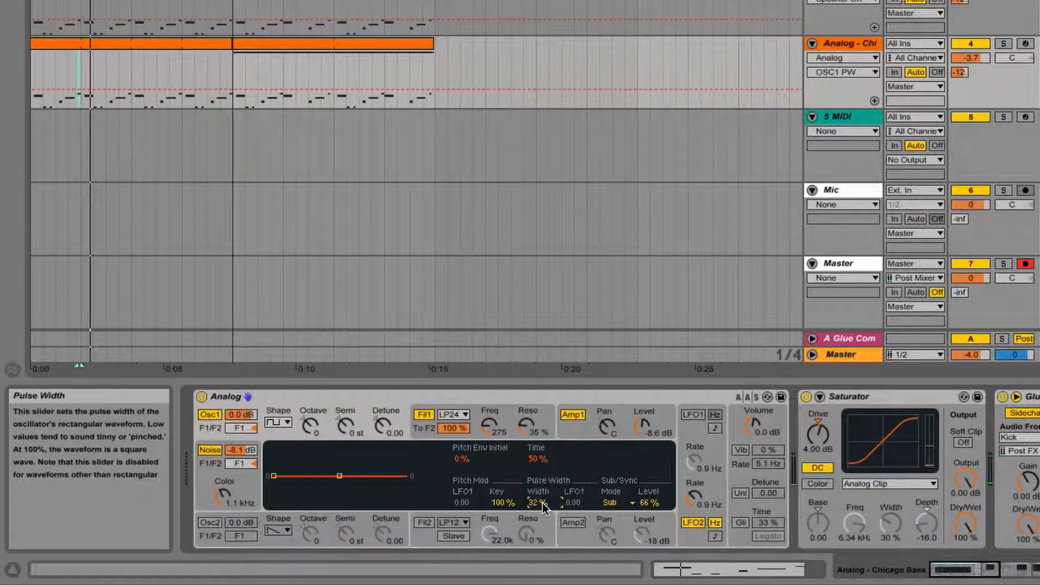
# - Deactivate the recreated bass on track 4, activate the original bass on track 3 and show its devices
pyautogui.scroll(2, 616, 135)
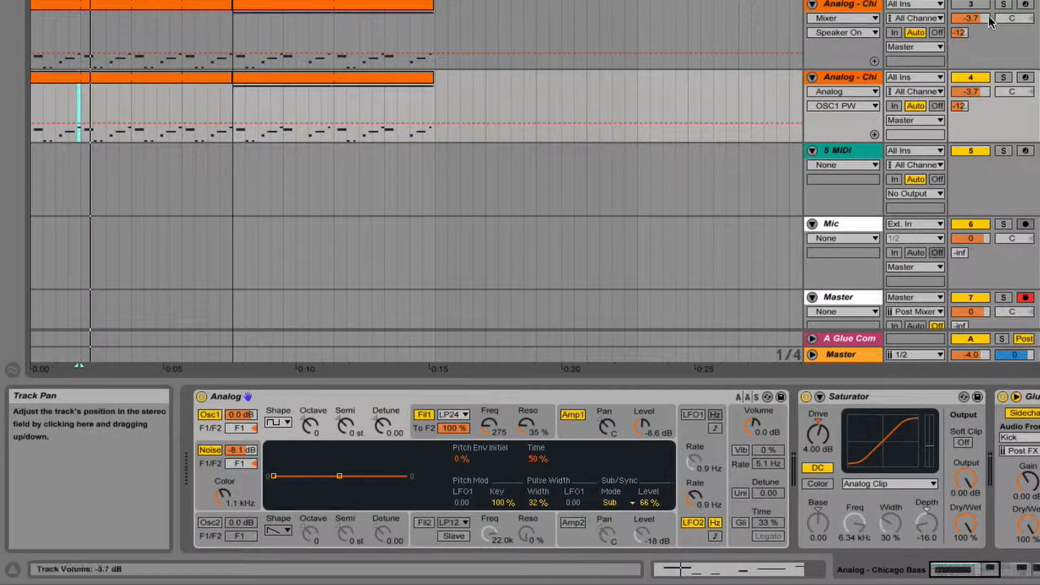
pyautogui.click(973, 77)
pyautogui.click(840, 5)
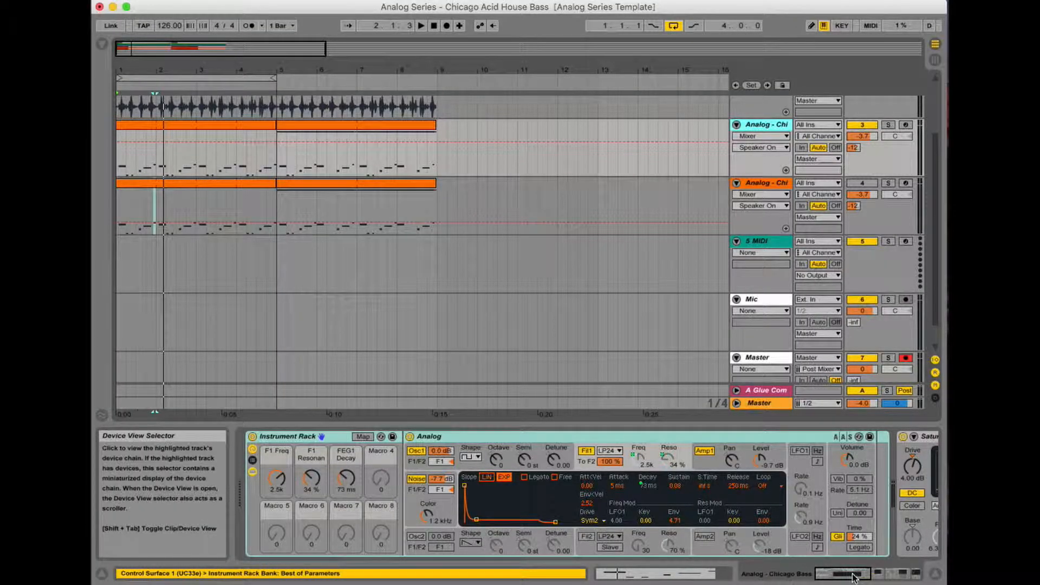
# - Play the original bass while sweeping the rack macros, ending with F1 Freq at 769, resonance at 36 % and FEG1 Decay at 128 ms
pyautogui.moveTo(276, 478)
pyautogui.mouseDown()
pyautogui.moveTo(277, 496)
pyautogui.moveTo(277, 477)
pyautogui.mouseUp()
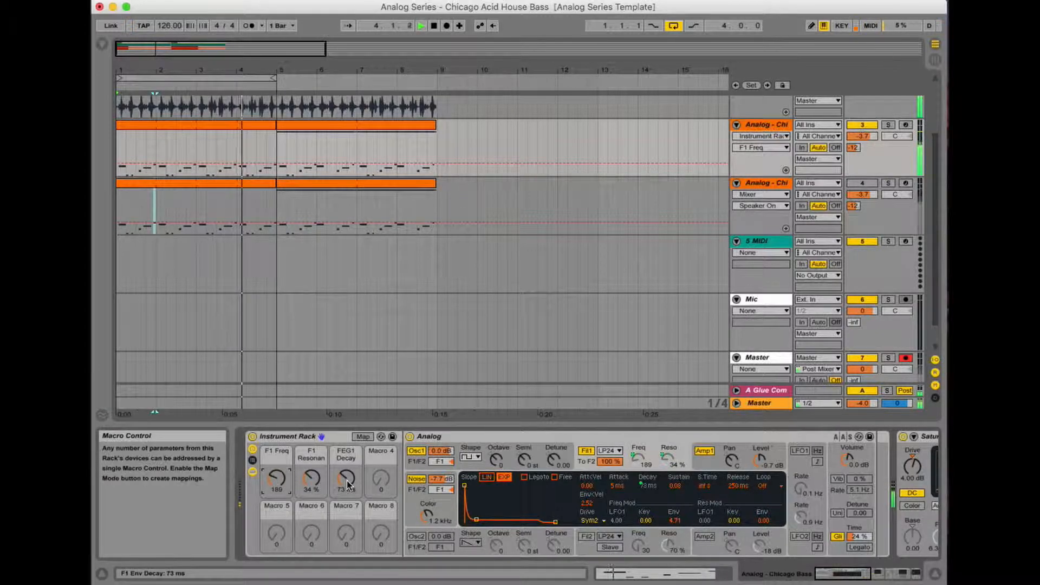
pyautogui.moveTo(346, 483); pyautogui.dragTo(348, 485)
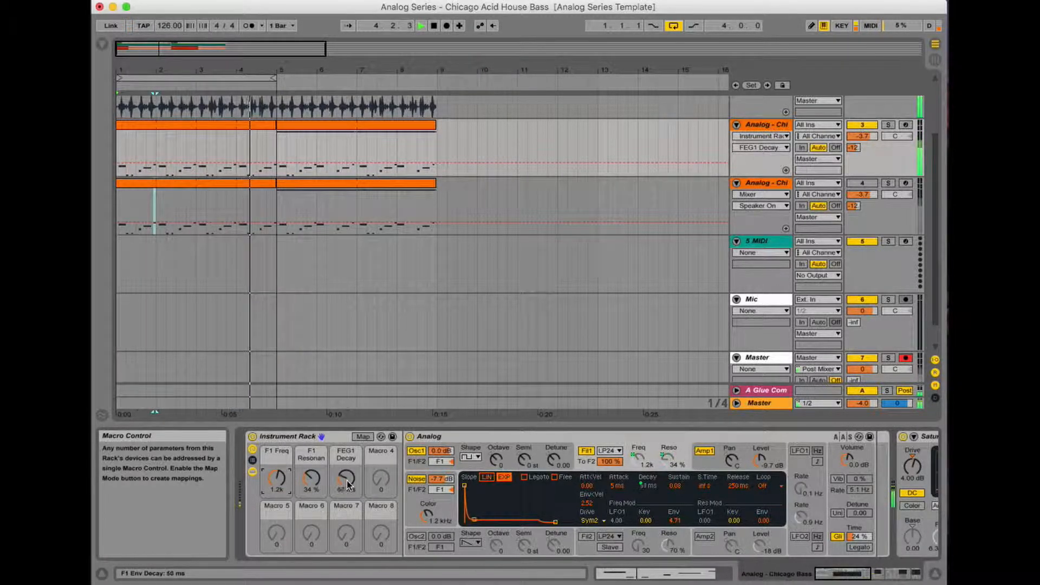
pyautogui.scroll(10, 347, 482)
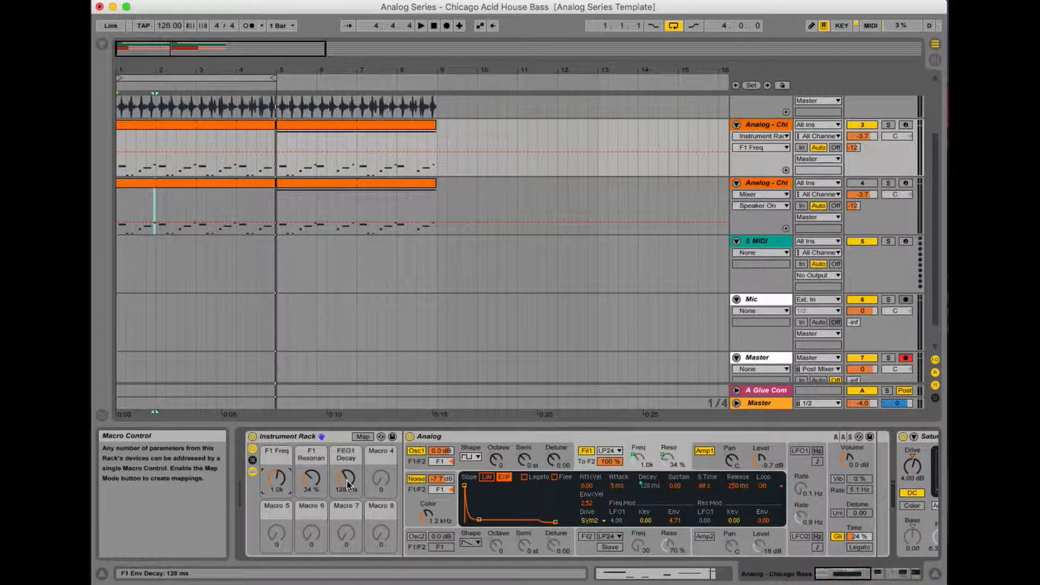
pyautogui.press('space')
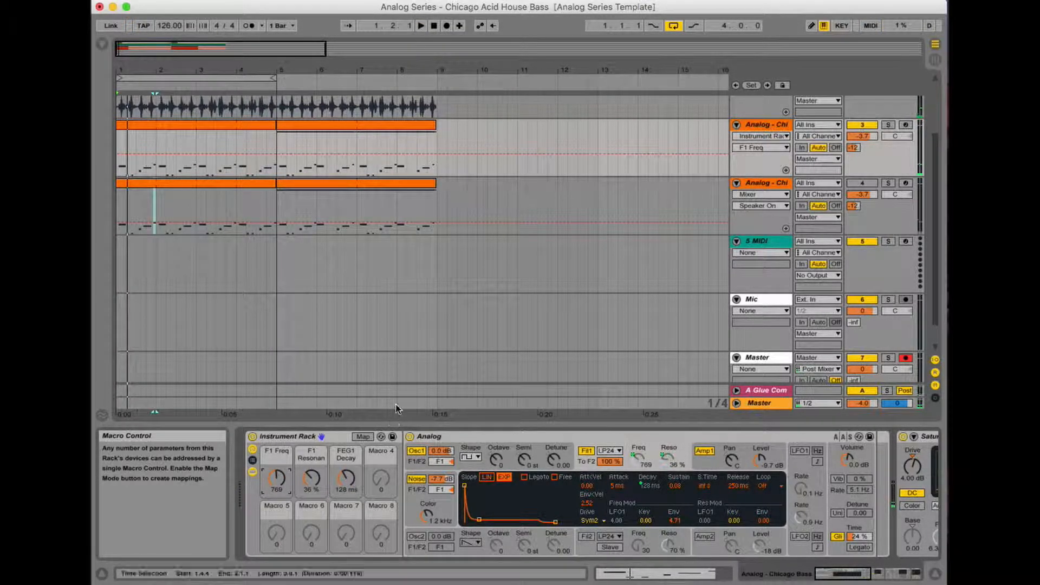
# - Compare the device chain of the recreated bass track with that of the original
pyautogui.click(765, 185)
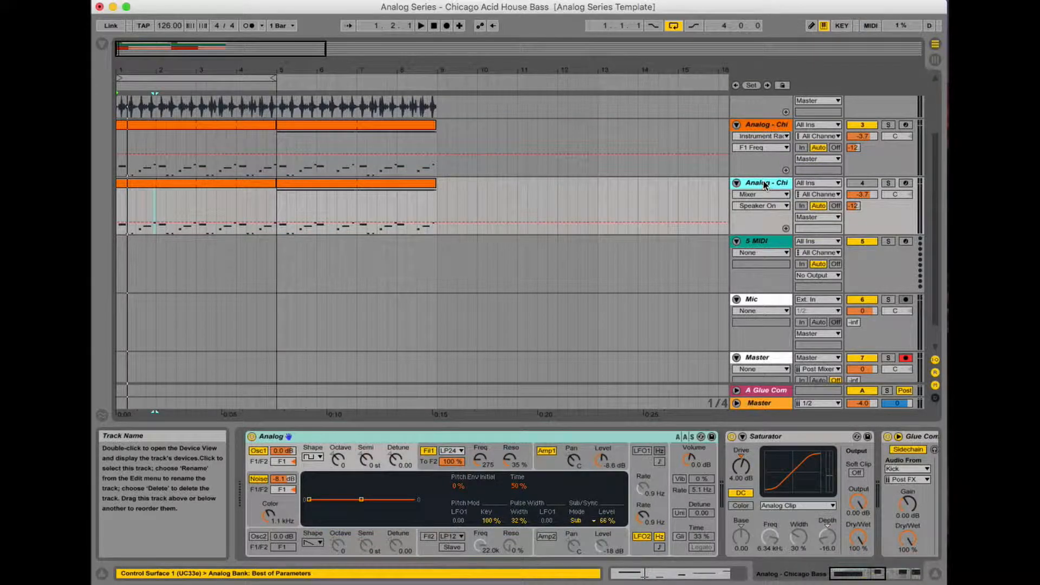
pyautogui.click(766, 125)
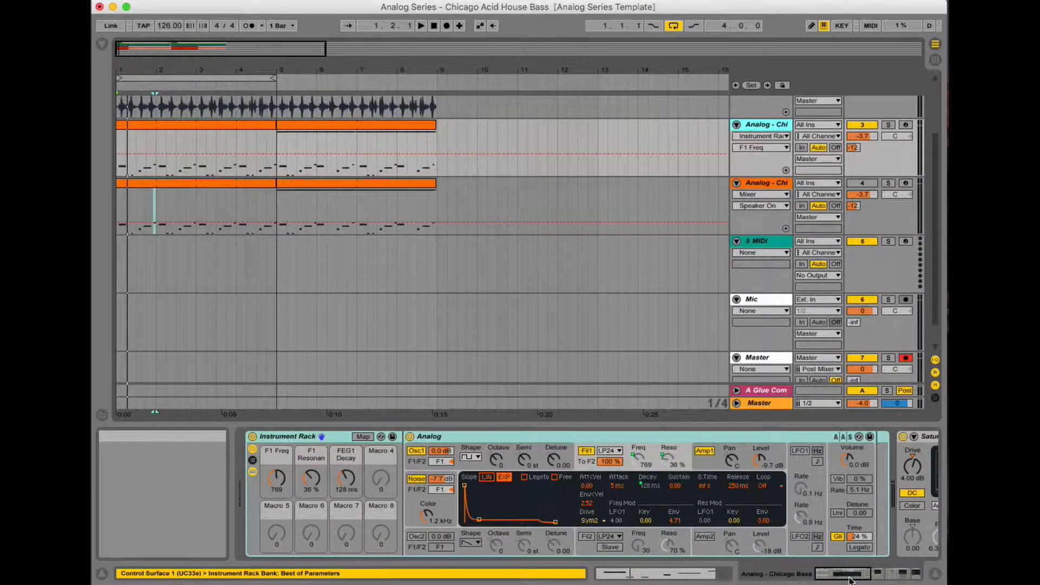